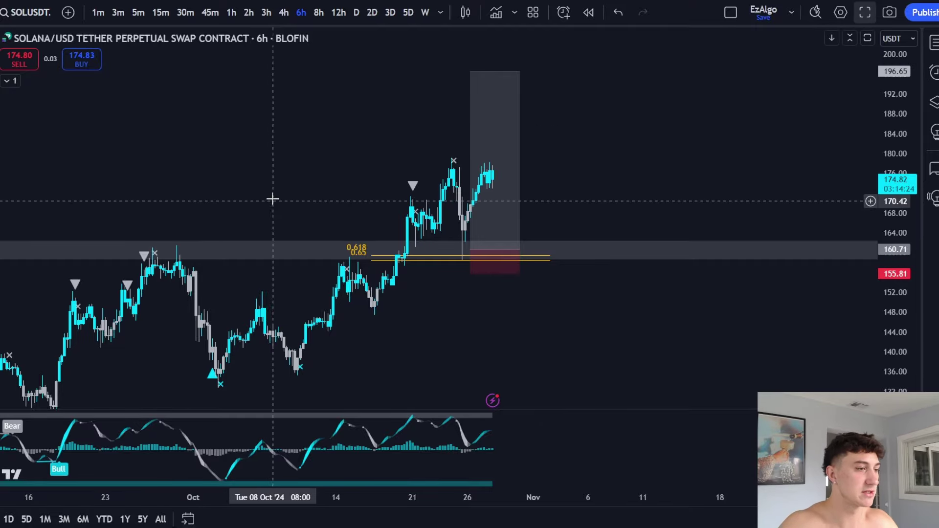
- Examine the 6-hour Solana chart around the breakout, the retest of the grey zone and the marked long position
{"action": "left_click_drag", "start_coordinate": [272, 199], "coordinate": [310, 151]}
{"action": "left_click_drag", "start_coordinate": [902, 249], "coordinate": [901, 163]}
{"action": "left_click_drag", "start_coordinate": [726, 278], "coordinate": [725, 321]}
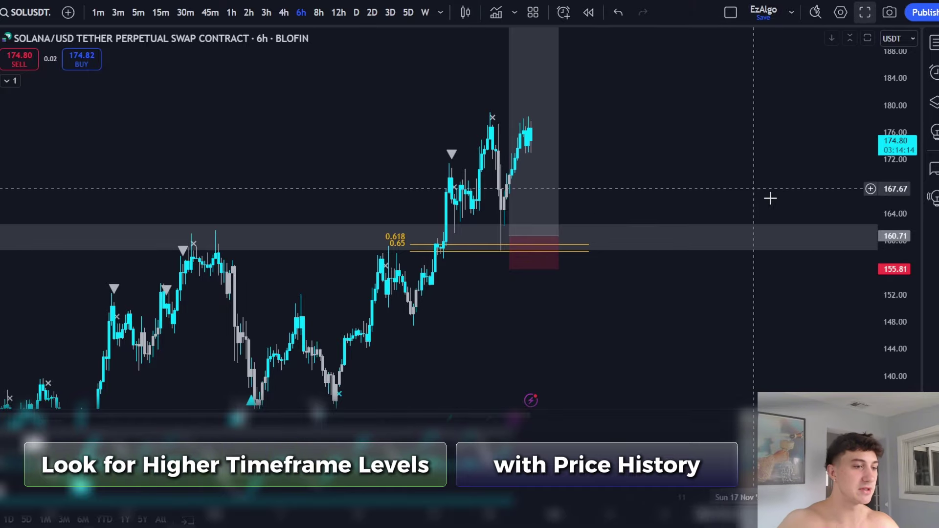
{"action": "left_click_drag", "start_coordinate": [691, 159], "coordinate": [708, 178]}
{"action": "scroll", "coordinate": [695, 180], "scroll_direction": "up", "scroll_amount": 3}
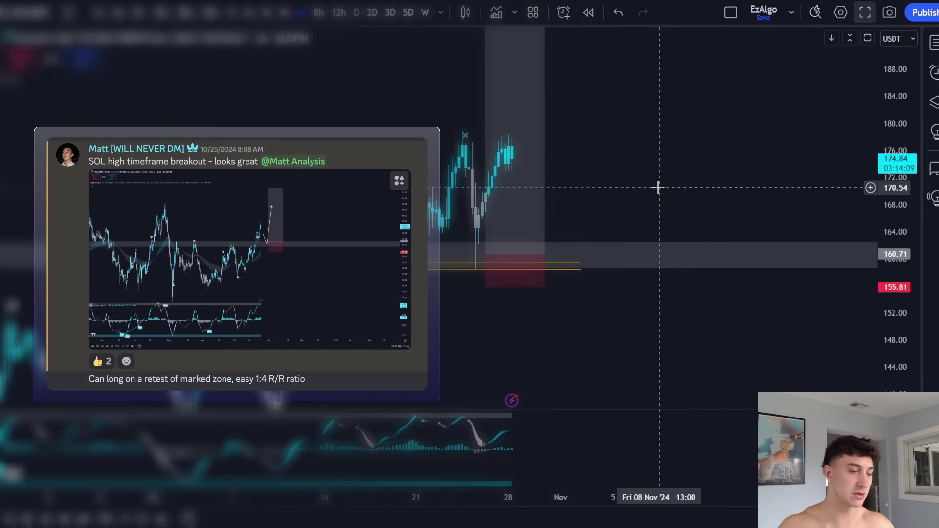
{"action": "left_click_drag", "start_coordinate": [388, 126], "coordinate": [375, 170]}
{"action": "left_click_drag", "start_coordinate": [488, 176], "coordinate": [425, 173]}
{"action": "key", "text": "ctrl+z"}
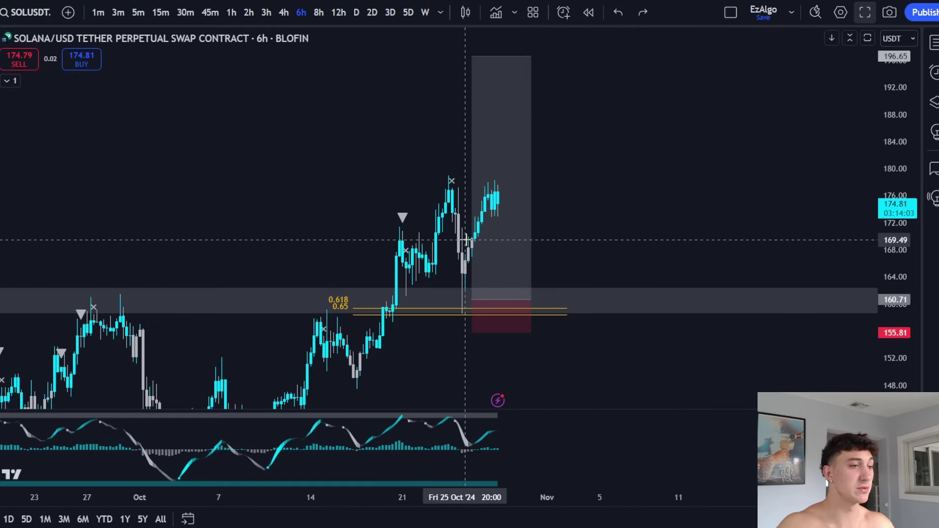
{"action": "left_click_drag", "start_coordinate": [344, 184], "coordinate": [354, 151]}
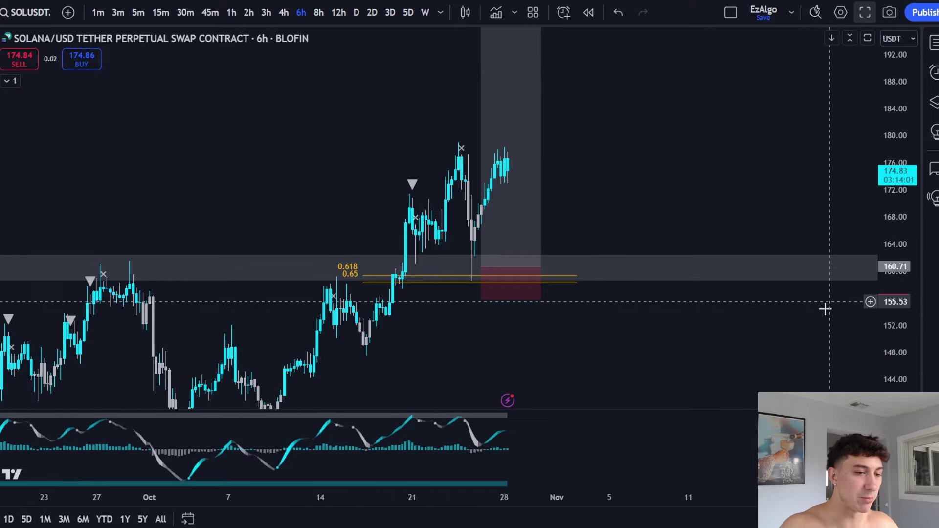
{"action": "left_click_drag", "start_coordinate": [826, 324], "coordinate": [834, 292]}
{"action": "scroll", "coordinate": [460, 274], "scroll_direction": "down", "scroll_amount": 2}
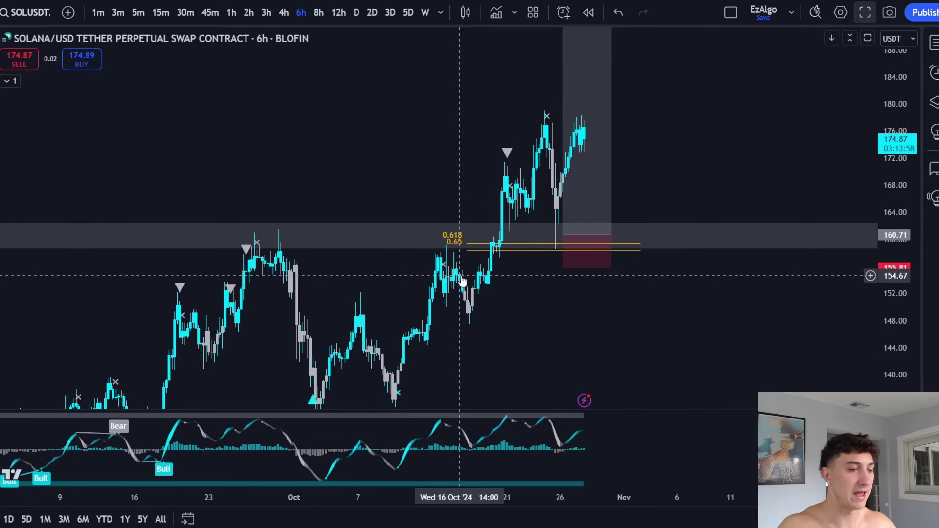
{"action": "scroll", "coordinate": [462, 279], "scroll_direction": "up", "scroll_amount": 2}
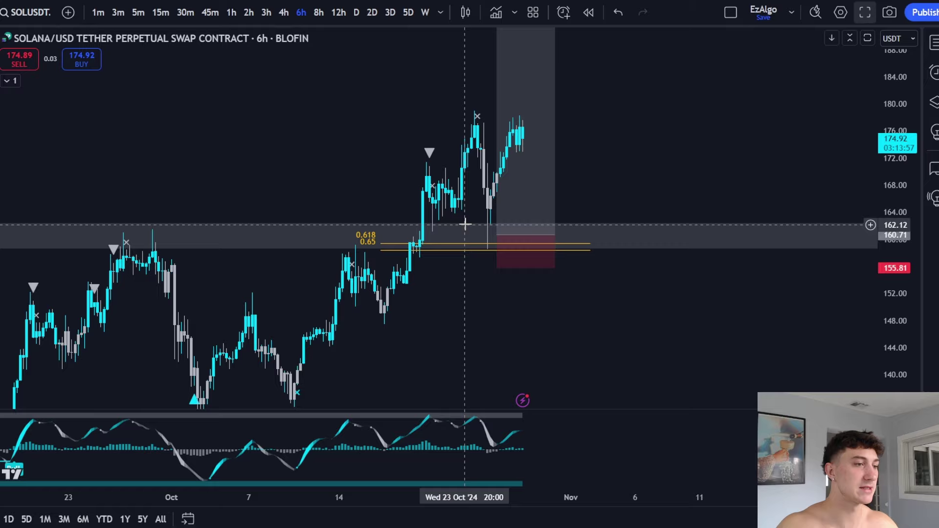
{"action": "left_click_drag", "start_coordinate": [900, 151], "coordinate": [881, 175]}
{"action": "left_click_drag", "start_coordinate": [350, 174], "coordinate": [374, 303]}
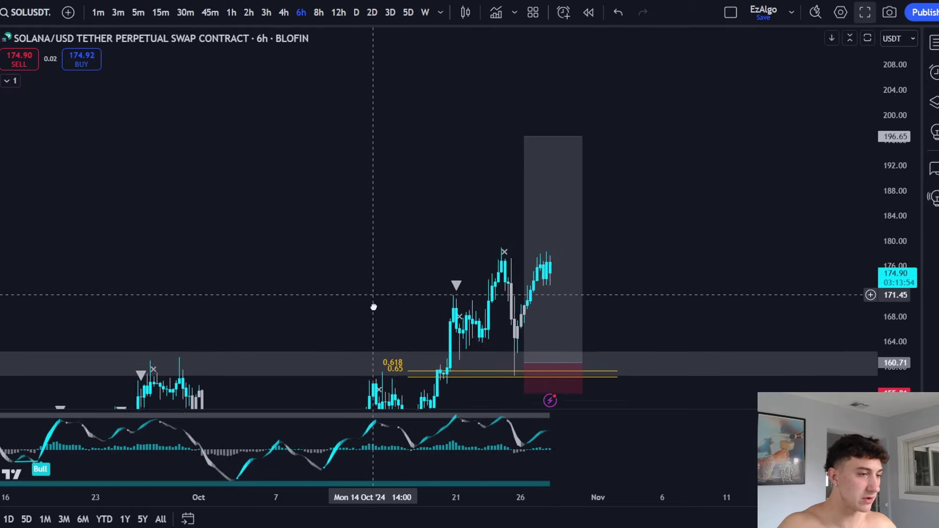
- Sketch a rising path with a pullback, a horizontal level and a sharp drop above the candles, and undo the sketches
{"action": "mouse_move", "coordinate": [238, 188]}
{"action": "left_mouse_down"}
{"action": "mouse_move", "coordinate": [280, 278]}
{"action": "mouse_move", "coordinate": [275, 177]}
{"action": "mouse_move", "coordinate": [318, 234]}
{"action": "mouse_move", "coordinate": [368, 104]}
{"action": "left_mouse_up"}
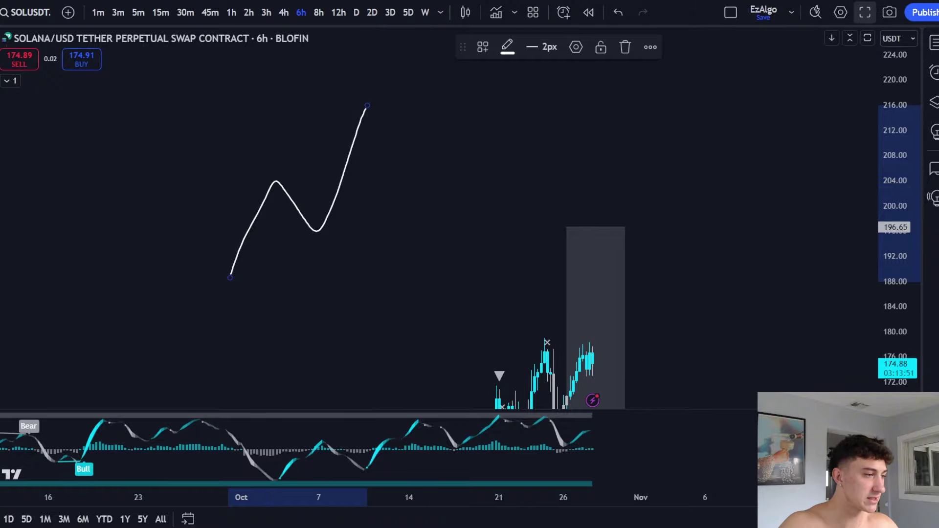
{"action": "left_click_drag", "start_coordinate": [262, 179], "coordinate": [577, 168]}
{"action": "left_click_drag", "start_coordinate": [370, 106], "coordinate": [473, 385]}
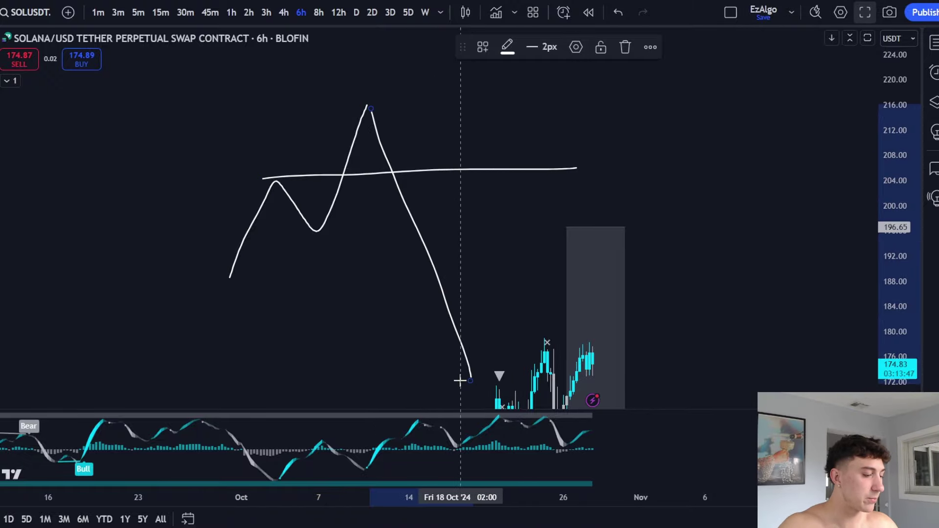
{"action": "key", "text": "ctrl+z"}
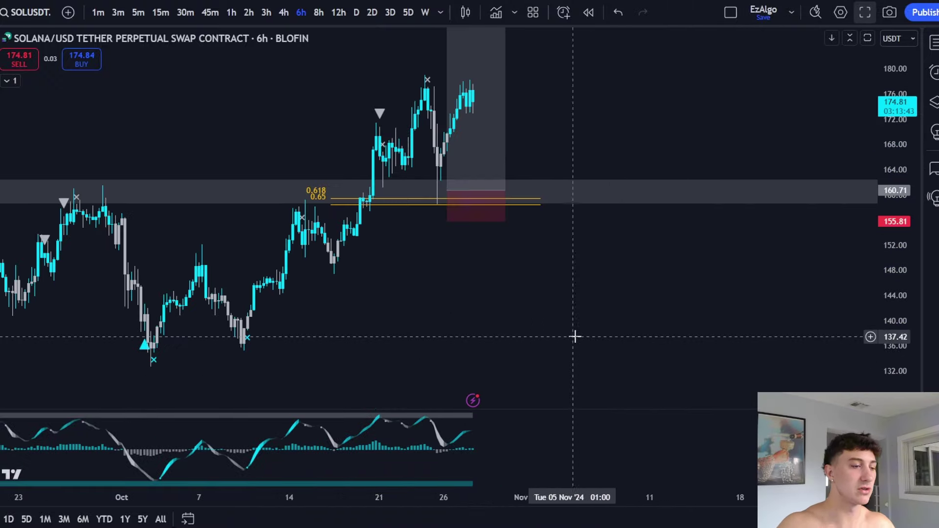
- Switch the chart to the 12-hour timeframe and remove all drawings from it
{"action": "scroll", "coordinate": [522, 342], "scroll_direction": "down", "scroll_amount": 4}
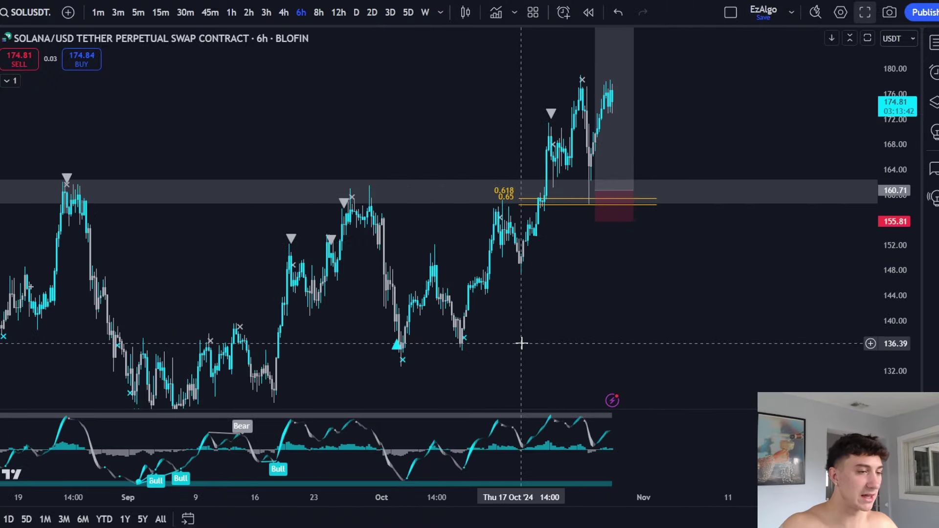
{"action": "left_click", "coordinate": [338, 12]}
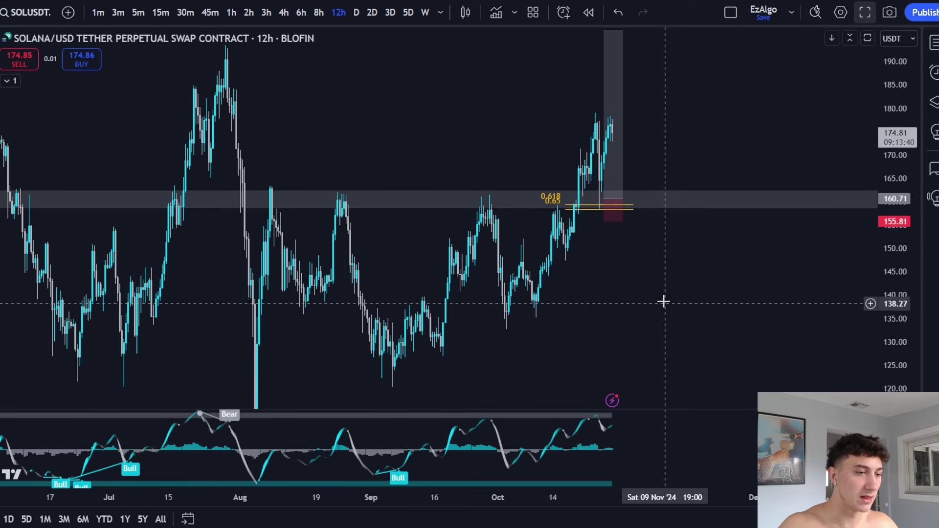
{"action": "right_click", "coordinate": [662, 302]}
{"action": "left_click", "coordinate": [704, 495]}
{"action": "left_click_drag", "start_coordinate": [902, 200], "coordinate": [902, 272]}
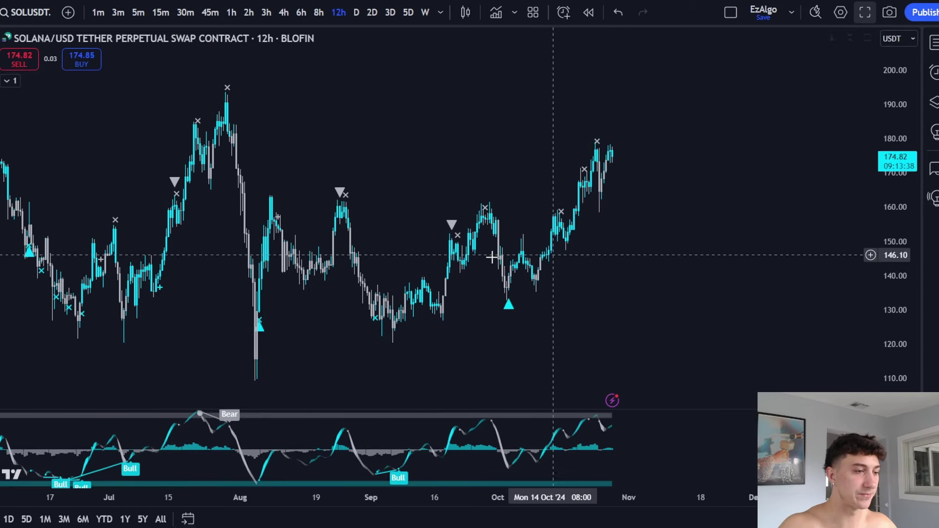
- Draw a horizontal zone across the chart between about 162 and 159, along the August and September highs
{"action": "left_click_drag", "start_coordinate": [489, 256], "coordinate": [642, 247]}
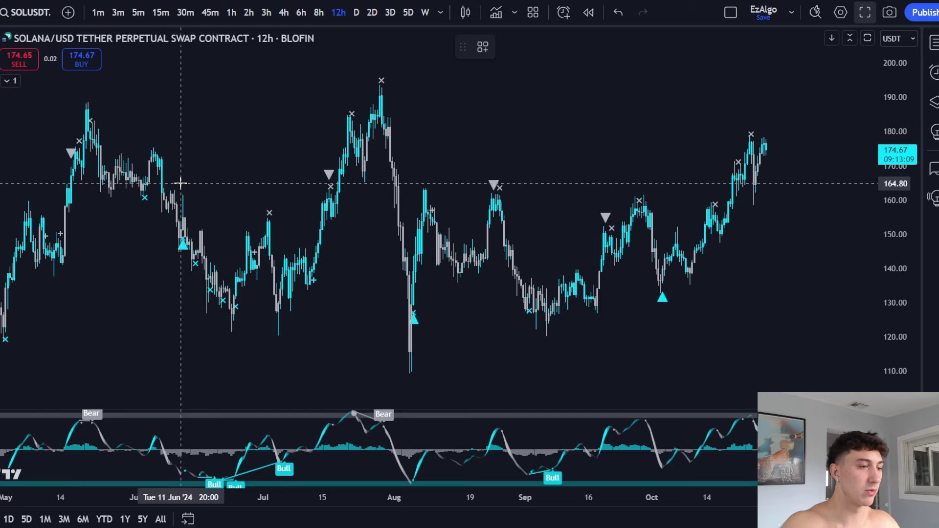
{"action": "scroll", "coordinate": [268, 127], "scroll_direction": "down", "scroll_amount": 1}
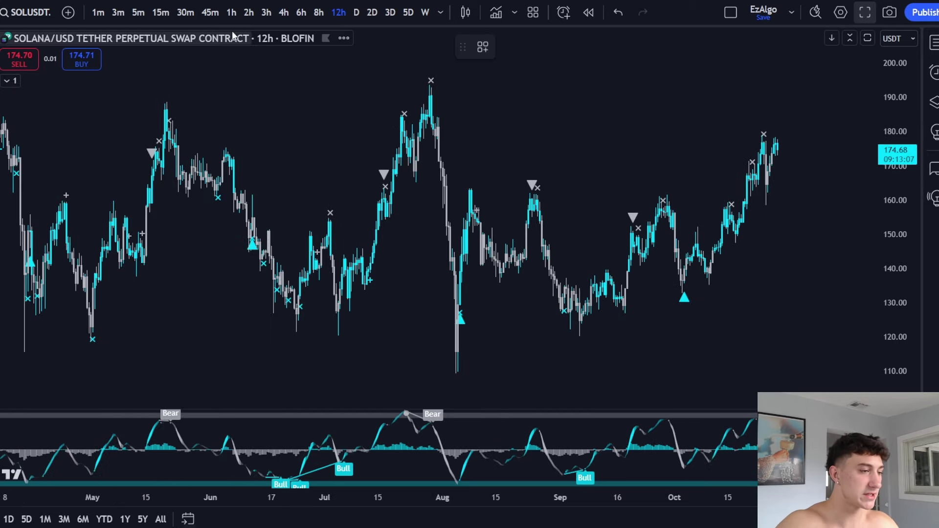
{"action": "scroll", "coordinate": [321, 114], "scroll_direction": "down", "scroll_amount": 1}
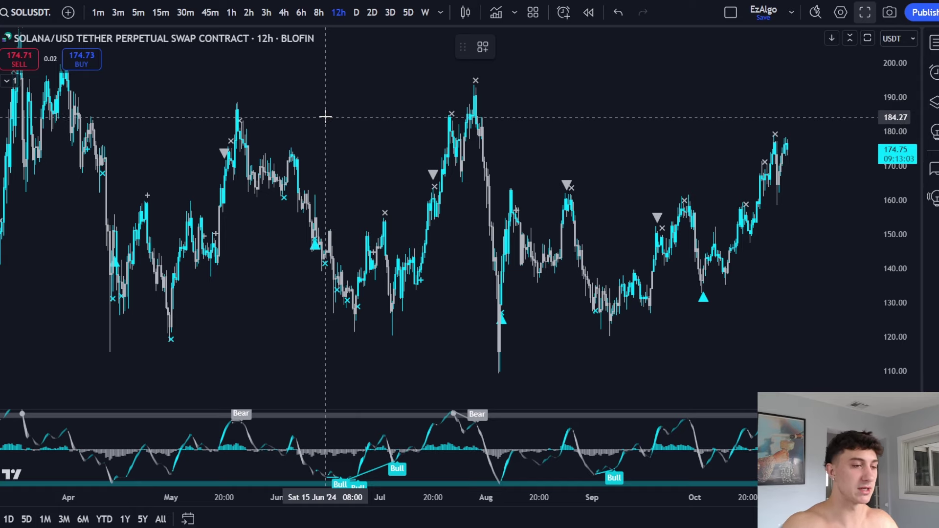
{"action": "scroll", "coordinate": [482, 162], "scroll_direction": "up", "scroll_amount": 2}
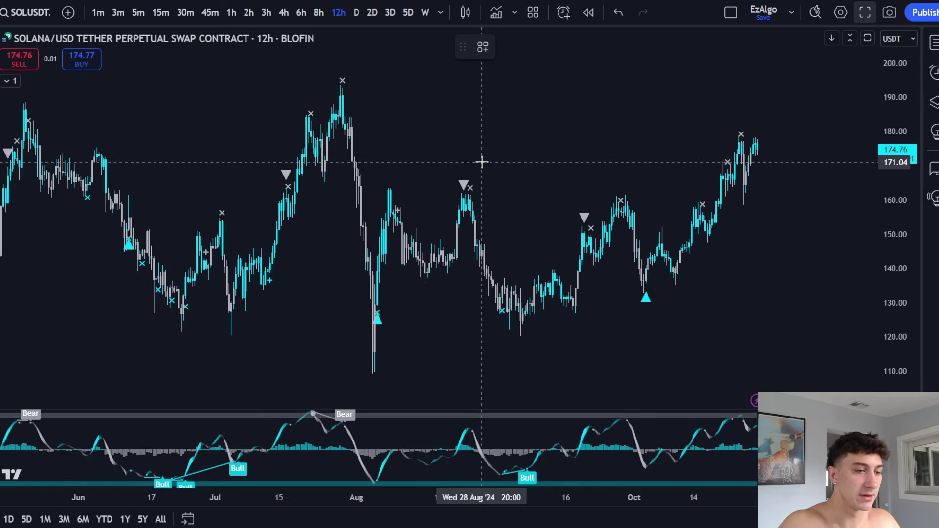
{"action": "left_click", "coordinate": [422, 194]}
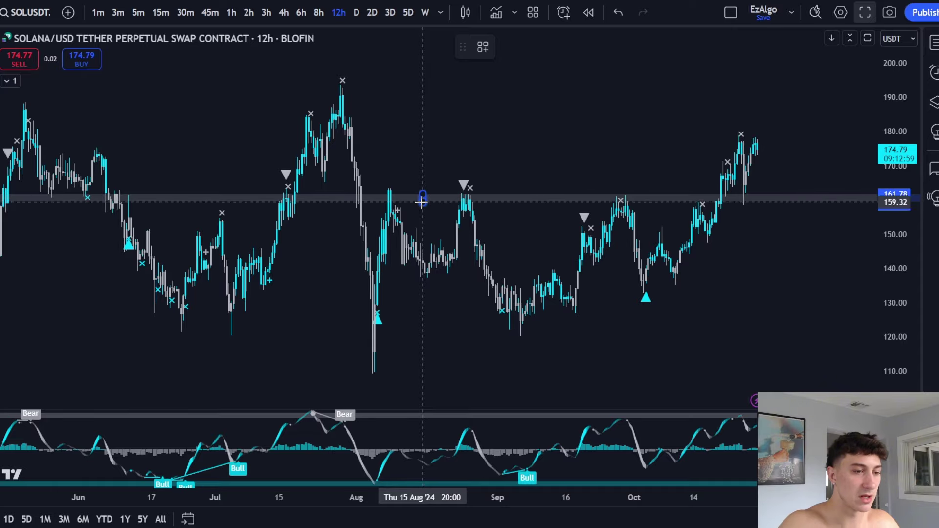
{"action": "left_click", "coordinate": [423, 205]}
{"action": "left_click", "coordinate": [513, 140]}
- Examine the earlier price history around the 160 zone, back to early 2024
{"action": "scroll", "coordinate": [507, 146], "scroll_direction": "down", "scroll_amount": 2}
{"action": "left_click_drag", "start_coordinate": [495, 151], "coordinate": [631, 152]}
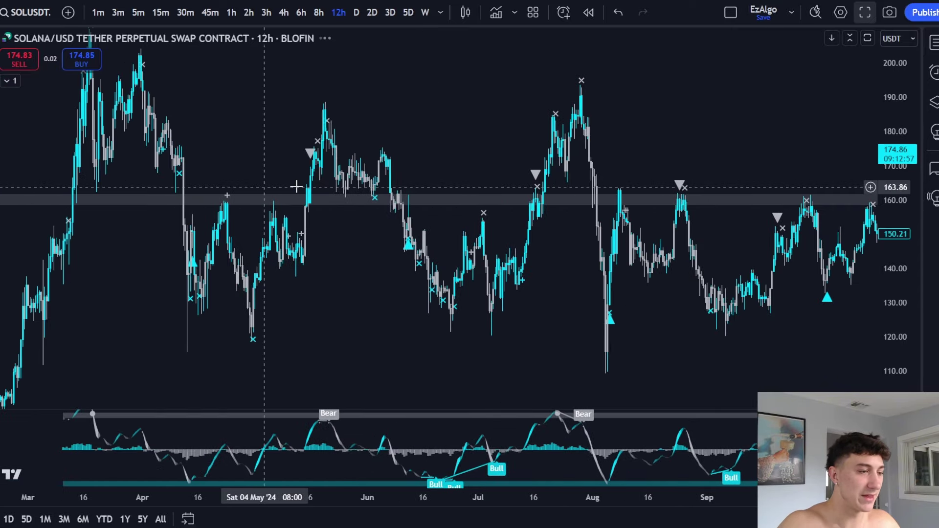
{"action": "left_click_drag", "start_coordinate": [348, 181], "coordinate": [550, 177]}
{"action": "left_click_drag", "start_coordinate": [897, 236], "coordinate": [897, 191]}
{"action": "left_click_drag", "start_coordinate": [499, 127], "coordinate": [581, 151]}
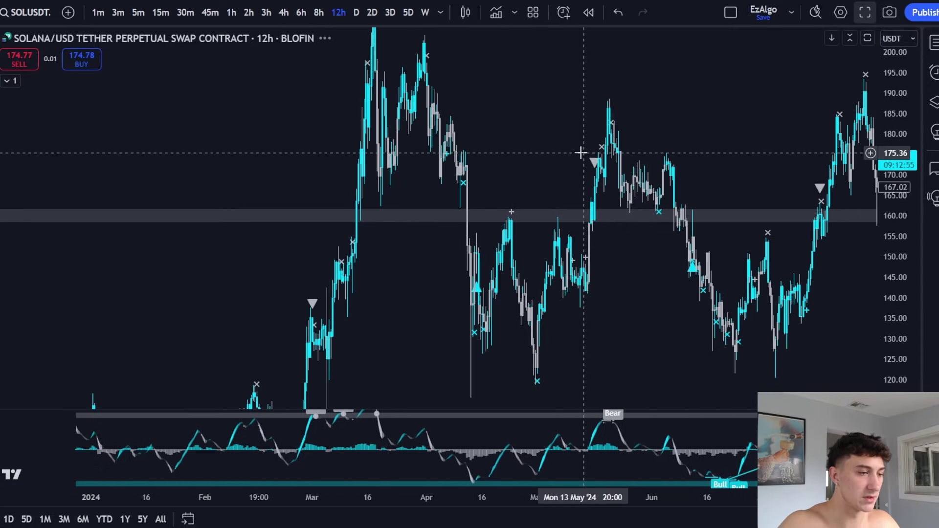
{"action": "scroll", "coordinate": [578, 152], "scroll_direction": "up", "scroll_amount": 2}
{"action": "scroll", "coordinate": [363, 158], "scroll_direction": "up", "scroll_amount": 1}
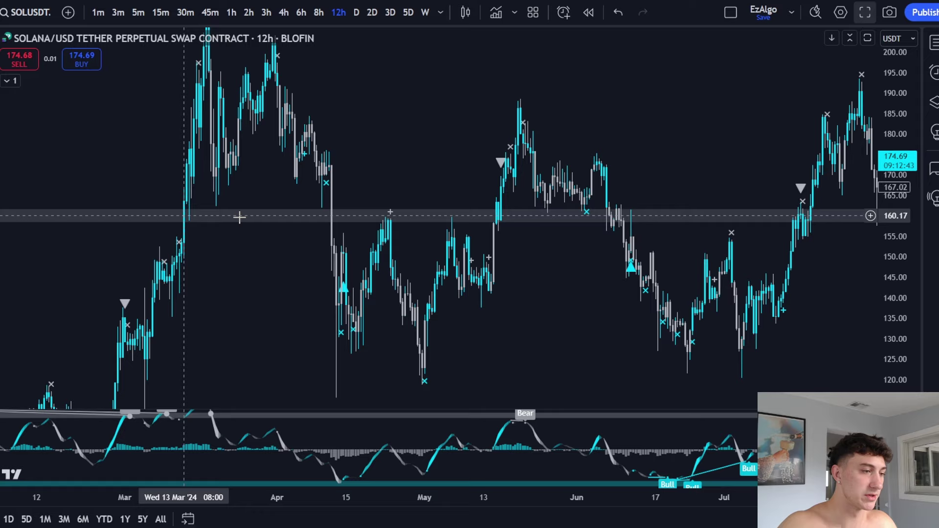
{"action": "scroll", "coordinate": [478, 176], "scroll_direction": "left", "scroll_amount": 2}
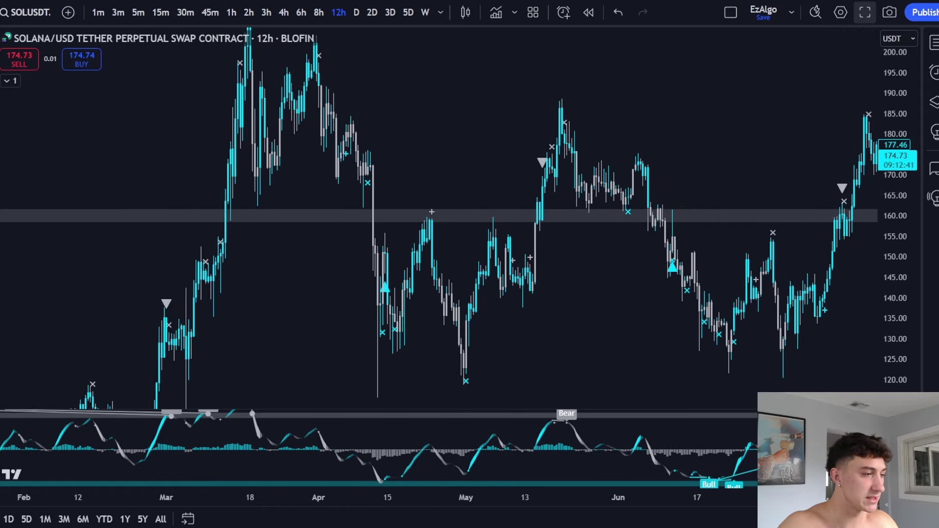
- Circle the March touch and the April rejection at the zone with the brush, removing each mark
{"action": "left_click", "coordinate": [2, 139]}
{"action": "left_click", "coordinate": [43, 109]}
{"action": "left_click_drag", "start_coordinate": [237, 207], "coordinate": [250, 202]}
{"action": "key", "text": "Delete"}
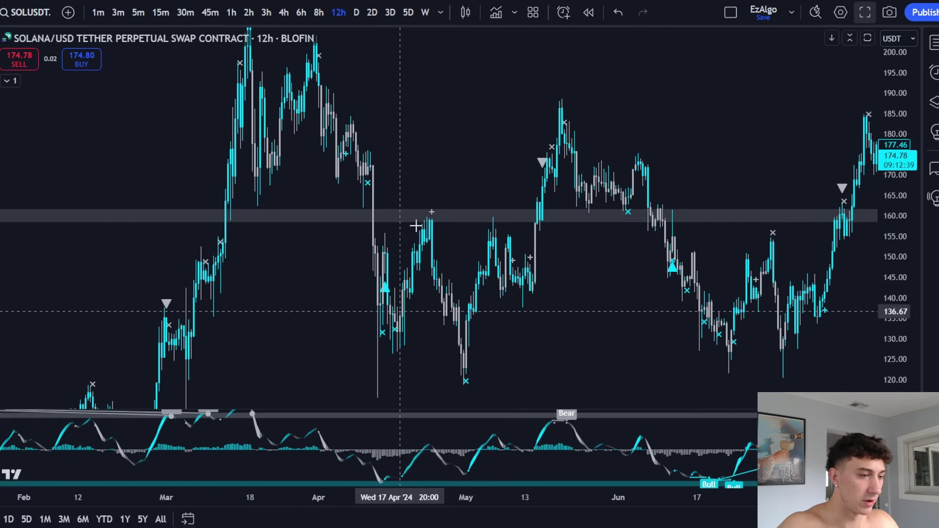
{"action": "left_click_drag", "start_coordinate": [429, 203], "coordinate": [437, 206]}
{"action": "key", "text": "ctrl+z"}
- Circle the May price reactions at the zone with the brush, removing each mark
{"action": "mouse_move", "coordinate": [495, 207]}
{"action": "left_mouse_down"}
{"action": "mouse_move", "coordinate": [487, 200]}
{"action": "mouse_move", "coordinate": [538, 212]}
{"action": "left_mouse_up"}
{"action": "key", "text": "ctrl+z"}
{"action": "key", "text": "ctrl+z"}
{"action": "mouse_move", "coordinate": [601, 214]}
{"action": "left_mouse_down"}
{"action": "mouse_move", "coordinate": [591, 204]}
{"action": "mouse_move", "coordinate": [621, 222]}
{"action": "mouse_move", "coordinate": [638, 208]}
{"action": "mouse_move", "coordinate": [622, 197]}
{"action": "left_mouse_up"}
{"action": "key", "text": "ctrl+z"}
{"action": "key", "text": "ctrl+z"}
{"action": "key", "text": "Delete"}
- Circle the early August, late August and late September rejections at the zone, undoing each mark
{"action": "left_click_drag", "start_coordinate": [687, 148], "coordinate": [244, 156]}
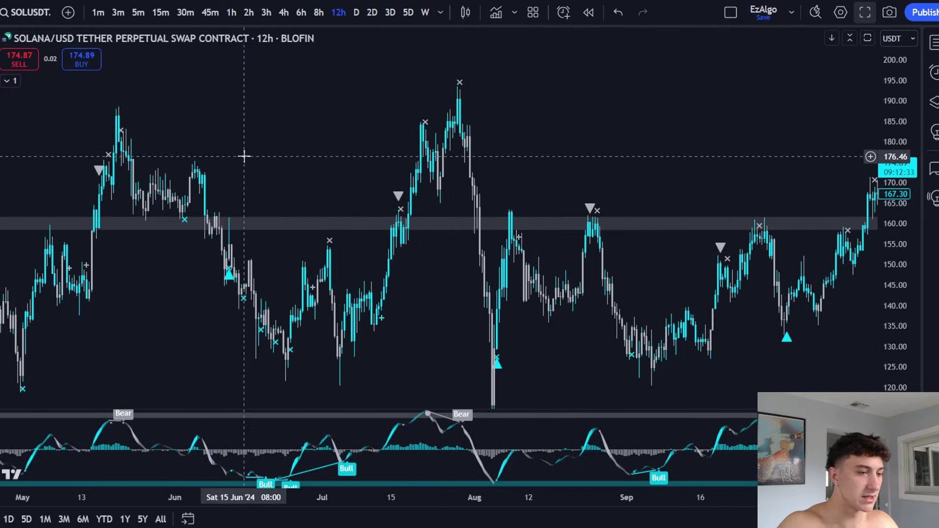
{"action": "left_click_drag", "start_coordinate": [314, 184], "coordinate": [255, 159]}
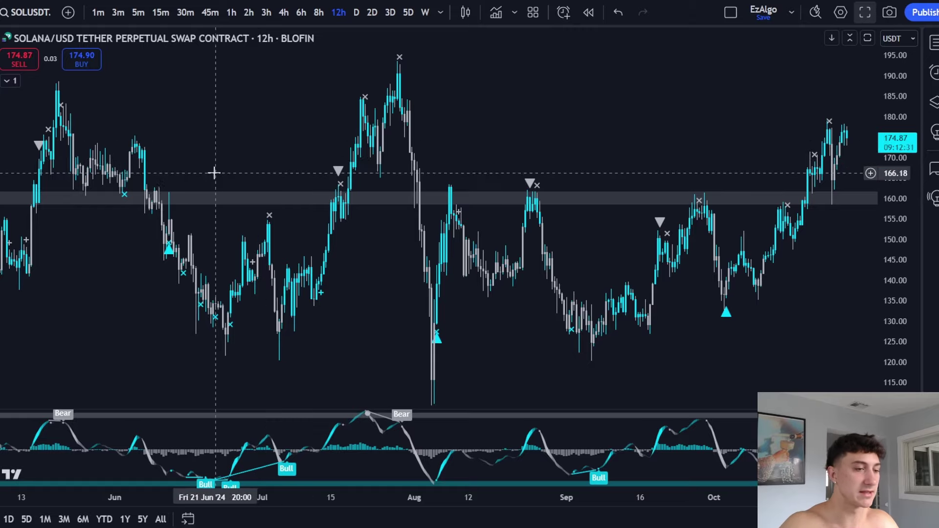
{"action": "left_click_drag", "start_coordinate": [463, 185], "coordinate": [451, 182]}
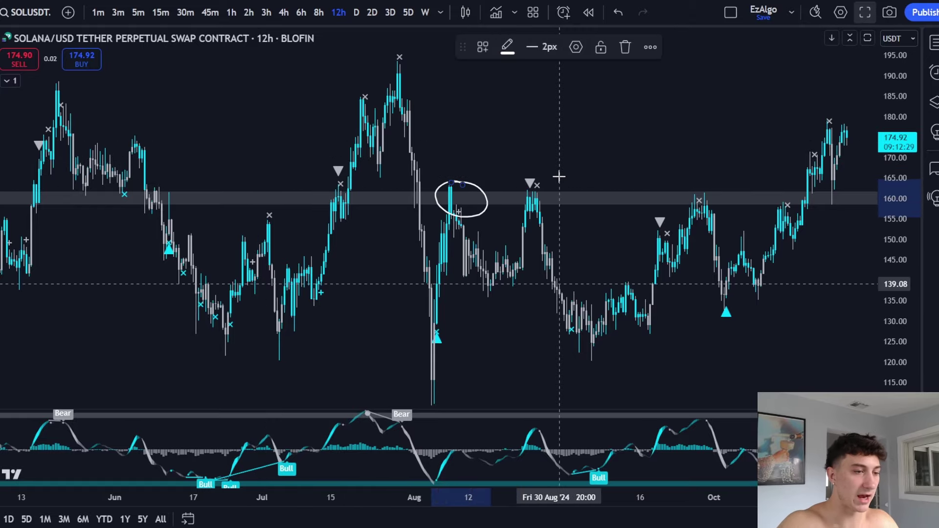
{"action": "key", "text": "ctrl+z"}
{"action": "left_click_drag", "start_coordinate": [536, 184], "coordinate": [541, 181]}
{"action": "key", "text": "ctrl+z"}
{"action": "left_click_drag", "start_coordinate": [705, 187], "coordinate": [698, 190]}
{"action": "key", "text": "ctrl+z"}
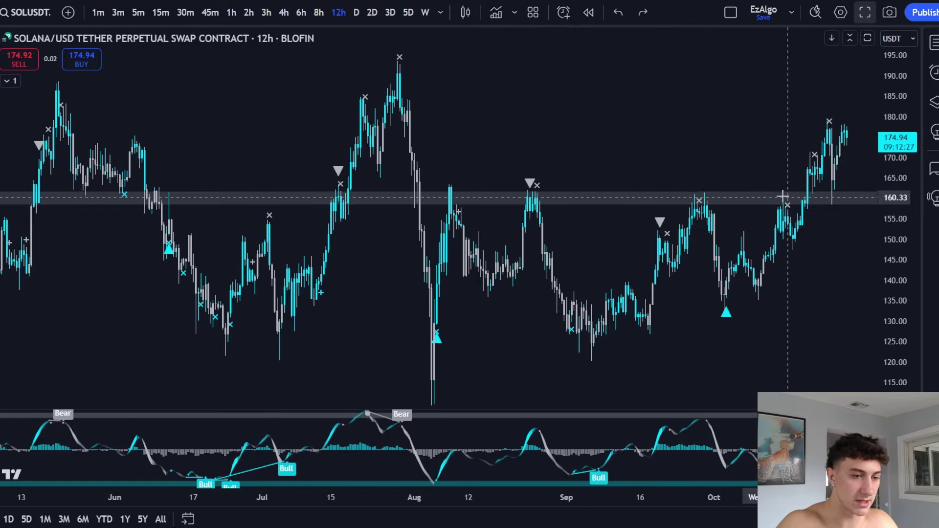
- Sketch an upward price path through the zone at the October breakout and undo it
{"action": "left_click_drag", "start_coordinate": [567, 273], "coordinate": [469, 303]}
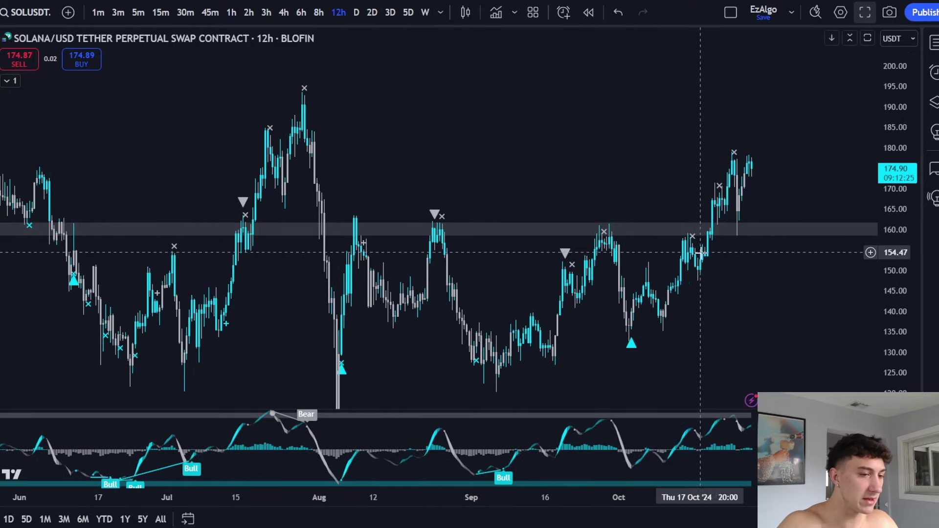
{"action": "scroll", "coordinate": [700, 252], "scroll_direction": "up", "scroll_amount": 4}
{"action": "left_click_drag", "start_coordinate": [898, 264], "coordinate": [898, 128]}
{"action": "left_click_drag", "start_coordinate": [405, 182], "coordinate": [325, 198]}
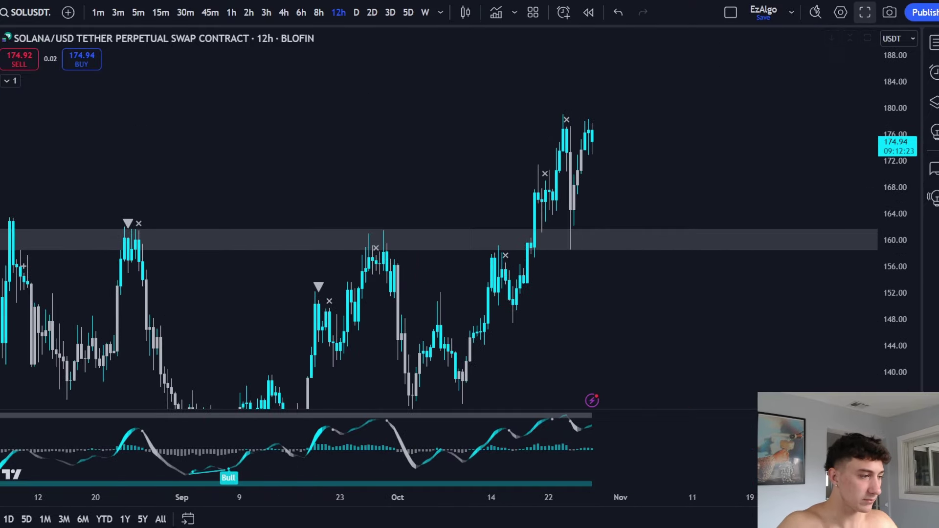
{"action": "left_click_drag", "start_coordinate": [499, 291], "coordinate": [575, 142]}
{"action": "key", "text": "ctrl+z"}
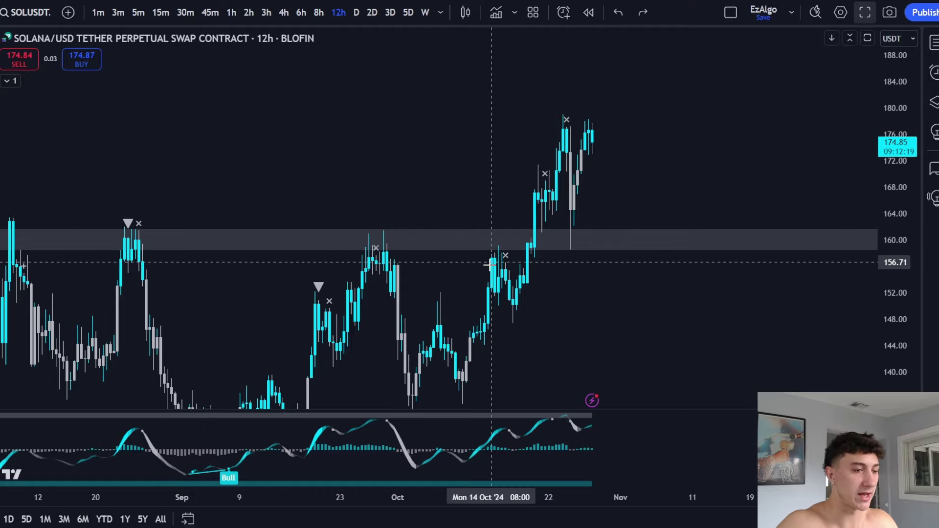
- Sketch a failed October breakout falling below the zone and two rising paths through it, undoing each sketch
{"action": "mouse_move", "coordinate": [502, 284]}
{"action": "left_mouse_down"}
{"action": "mouse_move", "coordinate": [532, 201]}
{"action": "mouse_move", "coordinate": [606, 338]}
{"action": "left_mouse_up"}
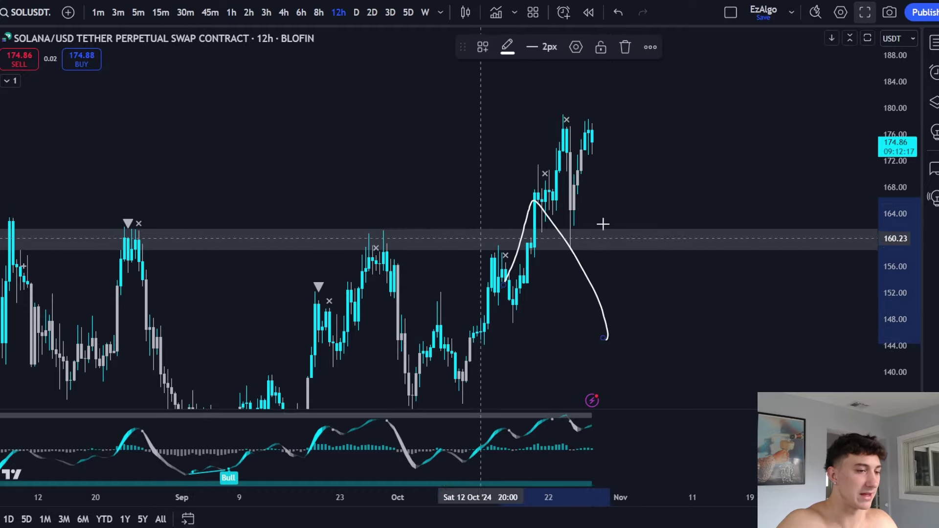
{"action": "key", "text": "ctrl+z"}
{"action": "mouse_move", "coordinate": [525, 292]}
{"action": "left_mouse_down"}
{"action": "mouse_move", "coordinate": [572, 159]}
{"action": "mouse_move", "coordinate": [581, 105]}
{"action": "left_mouse_up"}
{"action": "key", "text": "ctrl+z"}
{"action": "left_click_drag", "start_coordinate": [482, 349], "coordinate": [560, 137]}
{"action": "key", "text": "ctrl+z"}
- Sketch a failed-breakout path rising from the mid-October low to about 167 and falling through the zone to below 140
{"action": "left_click_drag", "start_coordinate": [438, 181], "coordinate": [539, 180]}
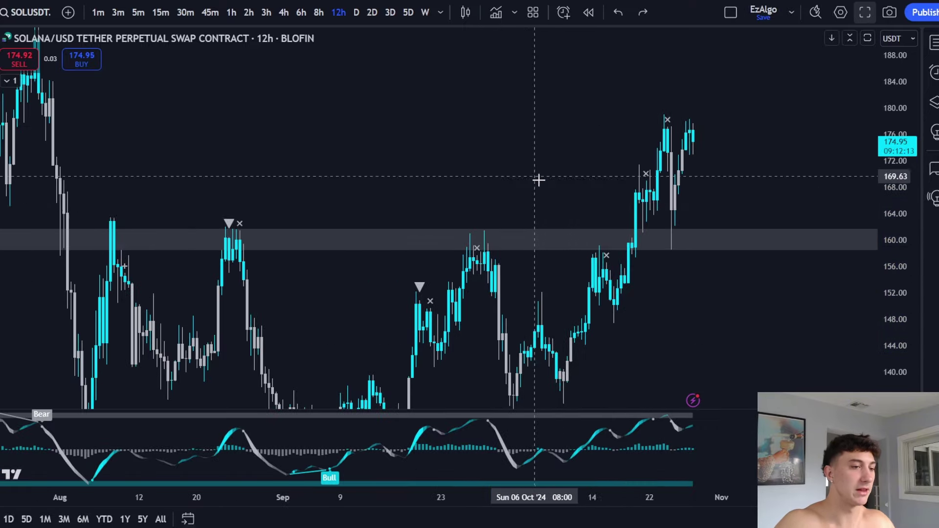
{"action": "scroll", "coordinate": [413, 180], "scroll_direction": "up", "scroll_amount": 1}
{"action": "left_click_drag", "start_coordinate": [900, 228], "coordinate": [900, 258]}
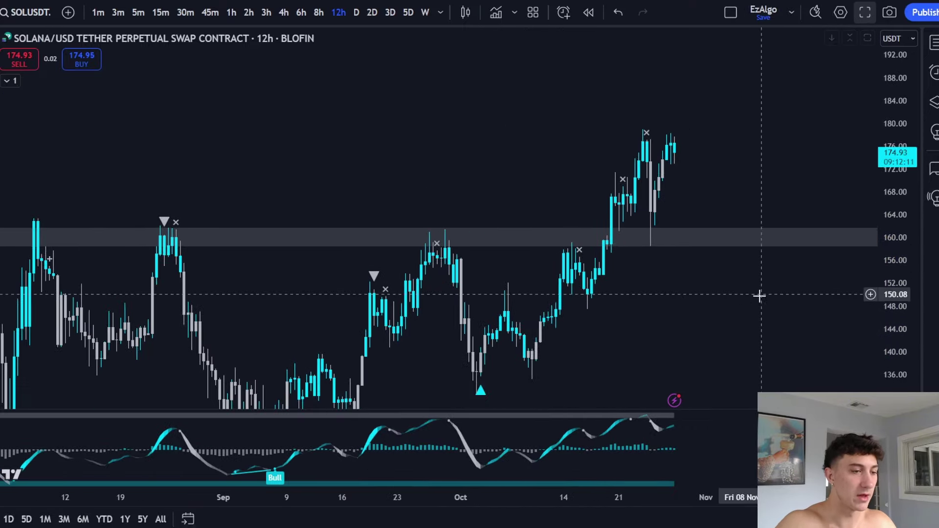
{"action": "left_click_drag", "start_coordinate": [758, 295], "coordinate": [557, 324]}
{"action": "left_click_drag", "start_coordinate": [209, 223], "coordinate": [300, 226]}
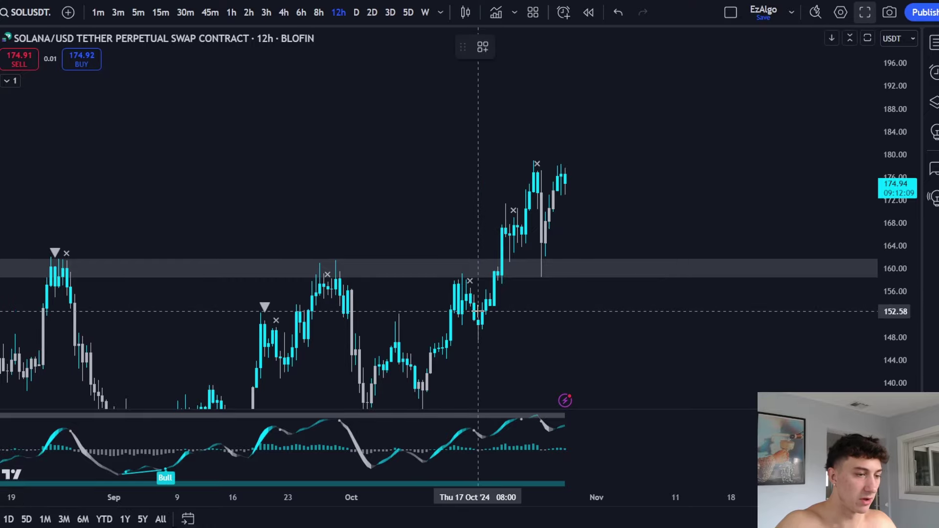
{"action": "mouse_move", "coordinate": [479, 309]}
{"action": "left_mouse_down"}
{"action": "mouse_move", "coordinate": [509, 234]}
{"action": "mouse_move", "coordinate": [599, 397]}
{"action": "left_mouse_up"}
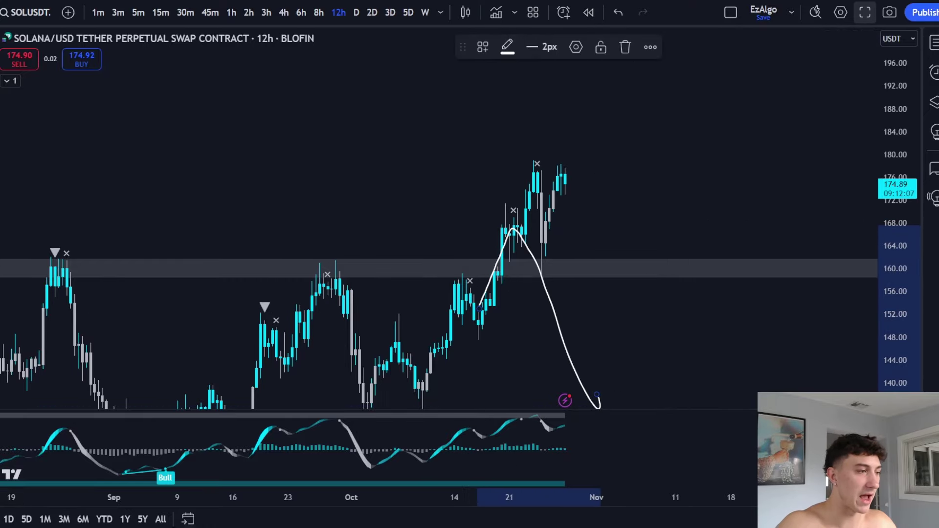
- Delete the sketched failed-breakout path from the chart
{"action": "scroll", "coordinate": [585, 246], "scroll_direction": "left", "scroll_amount": 1}
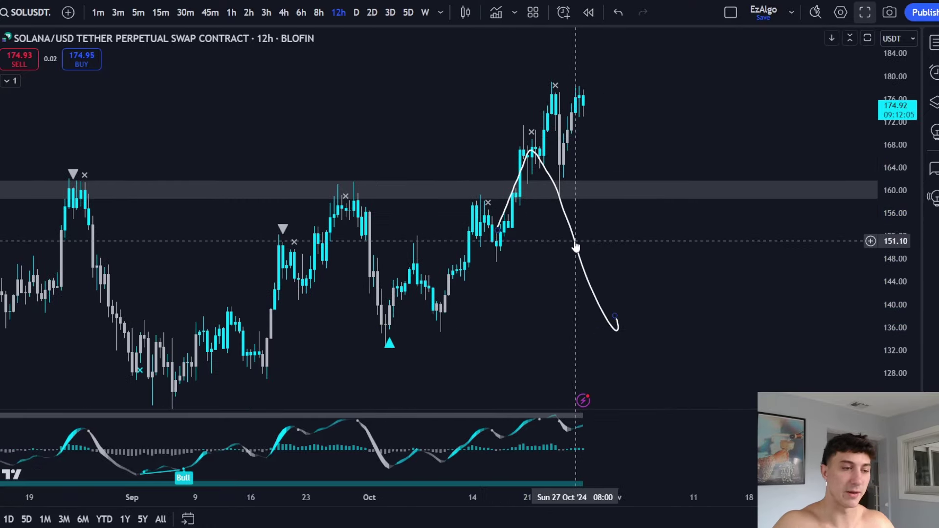
{"action": "left_click", "coordinate": [578, 247]}
{"action": "left_click", "coordinate": [626, 47]}
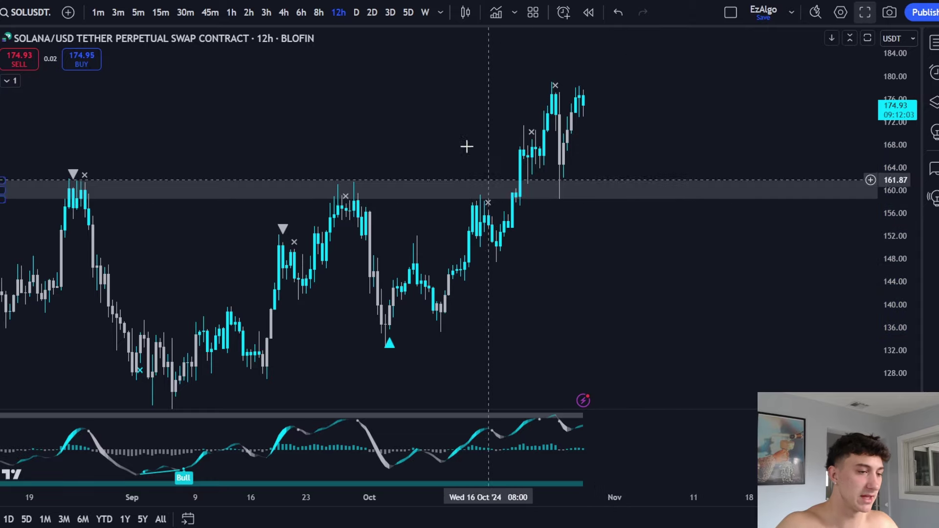
- Sketch a rising path from the mid-October low through the zone to about 178 twice, undoing each sketch
{"action": "left_click_drag", "start_coordinate": [465, 147], "coordinate": [425, 173]}
{"action": "left_click_drag", "start_coordinate": [464, 281], "coordinate": [515, 114]}
{"action": "key", "text": "ctrl+z"}
{"action": "left_click_drag", "start_coordinate": [467, 252], "coordinate": [518, 119]}
{"action": "key", "text": "ctrl+z"}
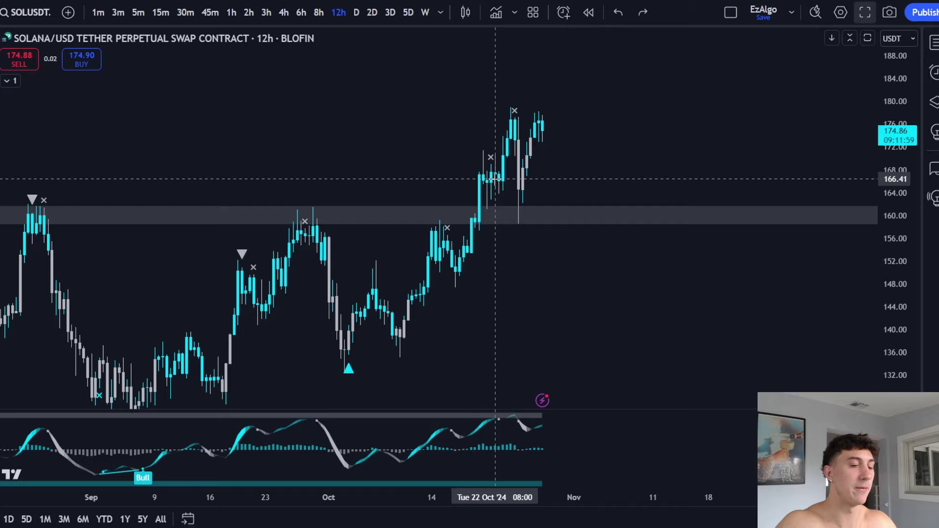
- Circle the late October retest wick at the zone twice with the Brush, undoing each mark
{"action": "scroll", "coordinate": [498, 204], "scroll_direction": "down", "scroll_amount": 2}
{"action": "scroll", "coordinate": [489, 194], "scroll_direction": "up", "scroll_amount": 2}
{"action": "mouse_move", "coordinate": [545, 207]}
{"action": "left_mouse_down"}
{"action": "mouse_move", "coordinate": [515, 206]}
{"action": "mouse_move", "coordinate": [512, 190]}
{"action": "left_mouse_up"}
{"action": "key", "text": "ctrl+z"}
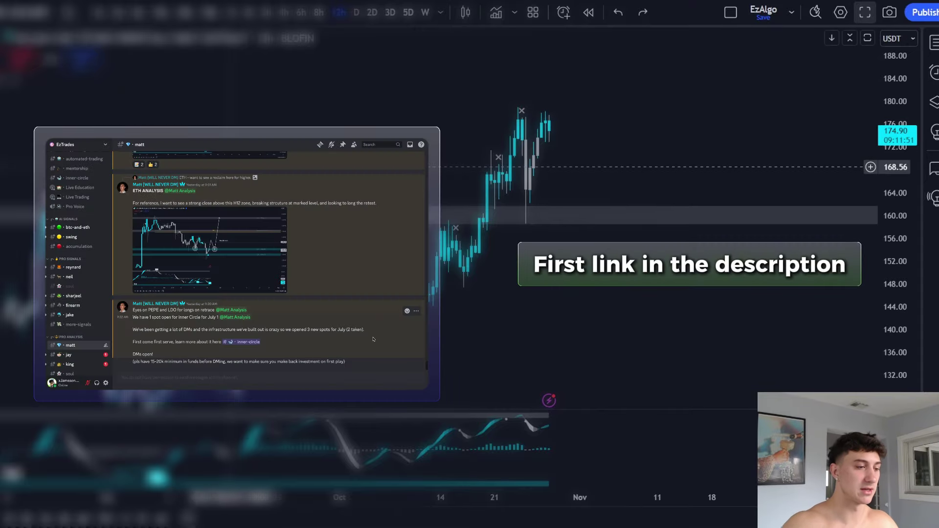
{"action": "left_click_drag", "start_coordinate": [402, 145], "coordinate": [402, 175]}
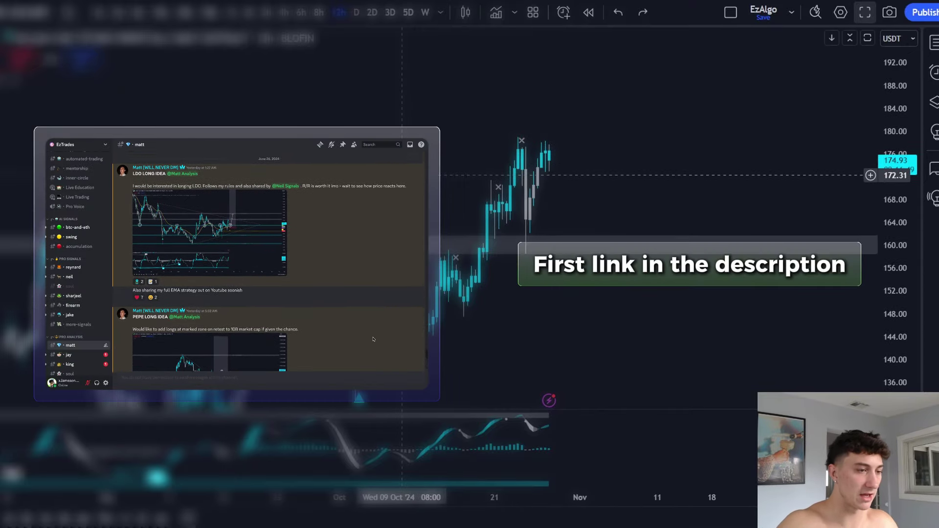
{"action": "left_click", "coordinate": [30, 106]}
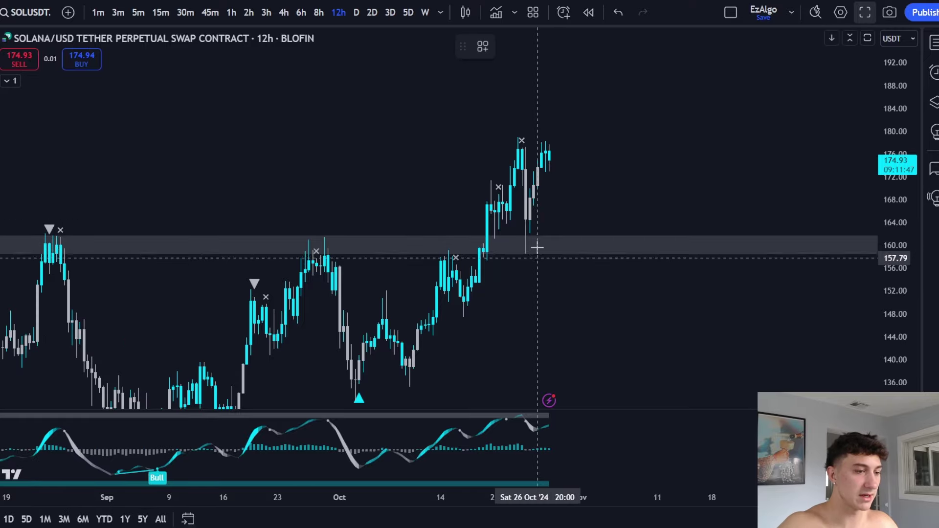
{"action": "mouse_move", "coordinate": [535, 228]}
{"action": "left_mouse_down"}
{"action": "mouse_move", "coordinate": [585, 243]}
{"action": "mouse_move", "coordinate": [550, 227]}
{"action": "left_mouse_up"}
{"action": "key", "text": "ctrl+z"}
{"action": "scroll", "coordinate": [579, 198], "scroll_direction": "up", "scroll_amount": 1}
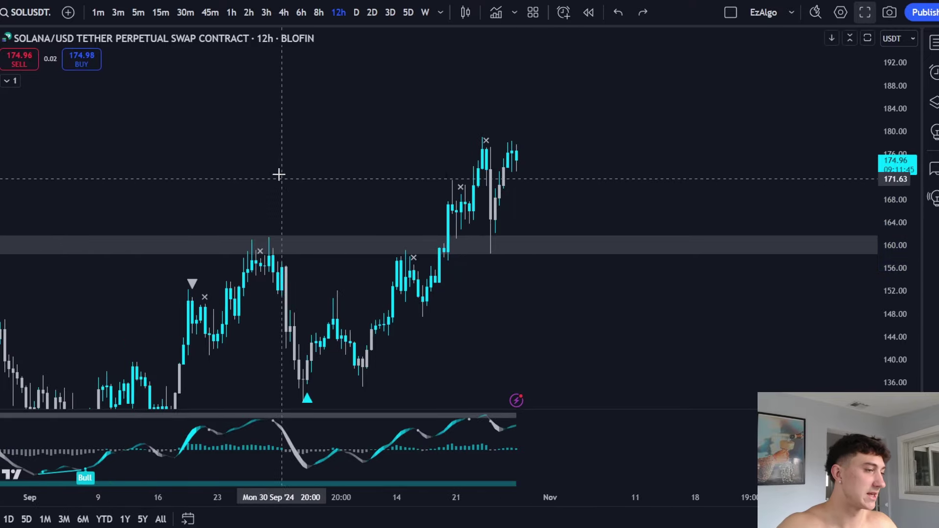
- Draw a second horizontal rectangle zone between about 115 and 122, starting at the early March 2024 candles
{"action": "scroll", "coordinate": [50, 69], "scroll_direction": "down", "scroll_amount": 7}
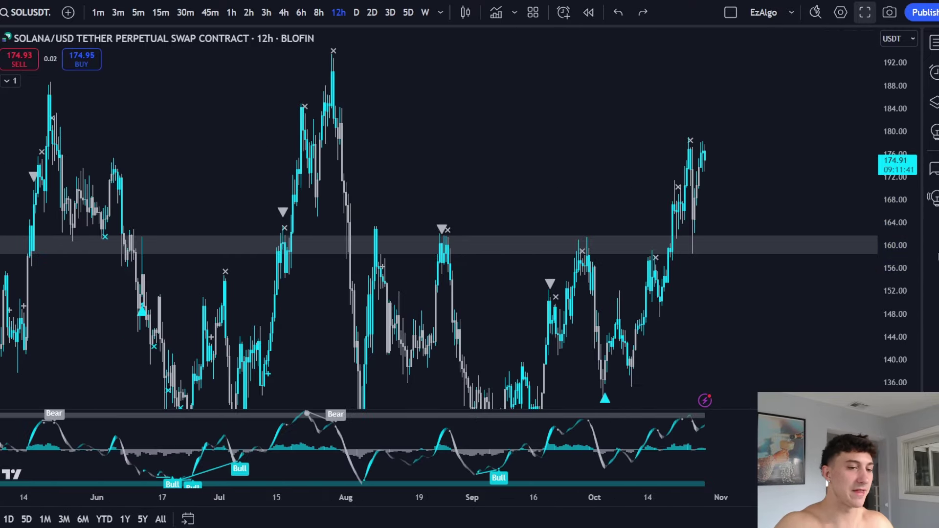
{"action": "left_click_drag", "start_coordinate": [887, 225], "coordinate": [898, 305]}
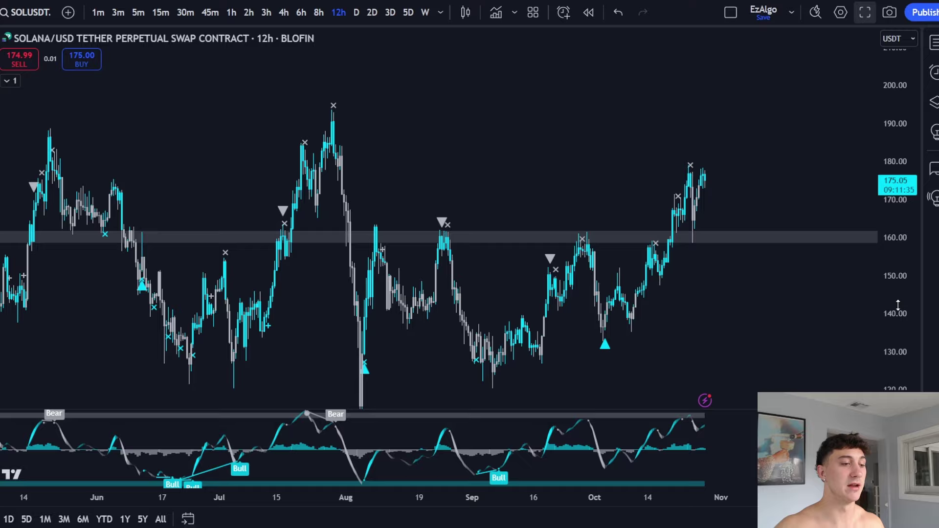
{"action": "left_click", "coordinate": [2, 177]}
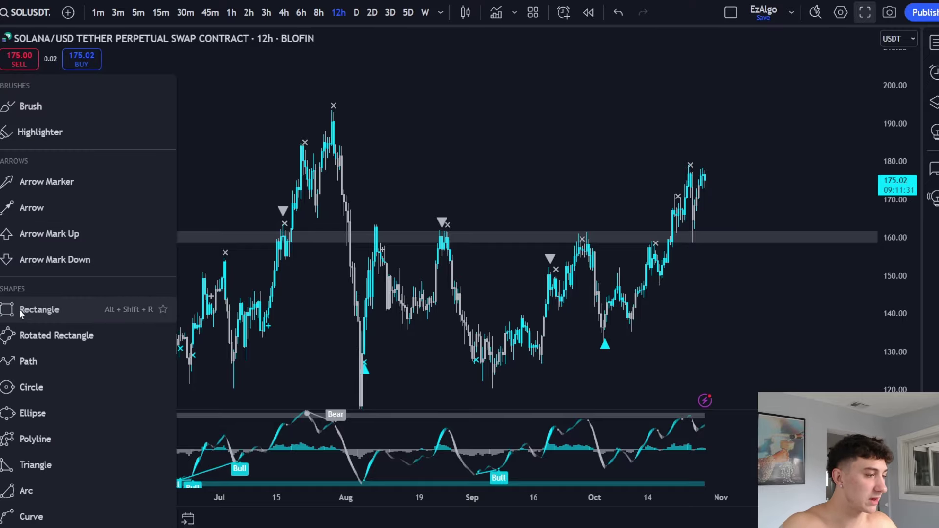
{"action": "left_click", "coordinate": [21, 312]}
{"action": "left_click_drag", "start_coordinate": [895, 245], "coordinate": [897, 256]}
{"action": "scroll", "coordinate": [555, 266], "scroll_direction": "down", "scroll_amount": 4}
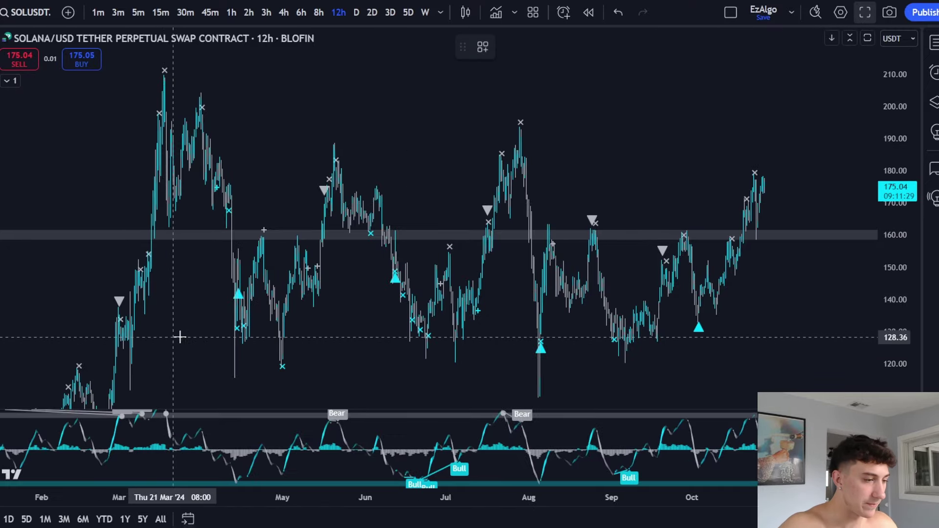
{"action": "left_click_drag", "start_coordinate": [891, 293], "coordinate": [899, 328]}
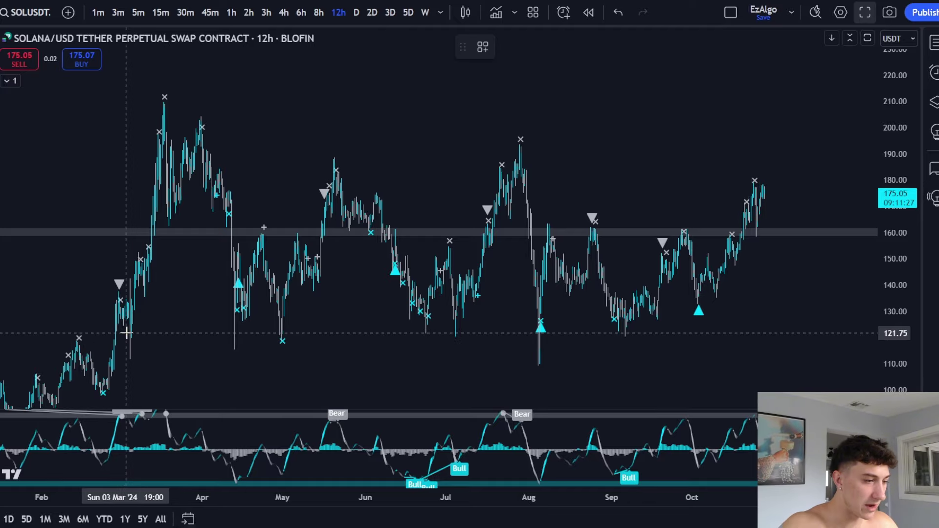
{"action": "left_click_drag", "start_coordinate": [126, 333], "coordinate": [122, 350]}
- Circle the mid-February 2024 high at the lower zone with the Brush and undo the mark
{"action": "left_click_drag", "start_coordinate": [288, 287], "coordinate": [539, 294]}
{"action": "scroll", "coordinate": [589, 350], "scroll_direction": "up", "scroll_amount": 5}
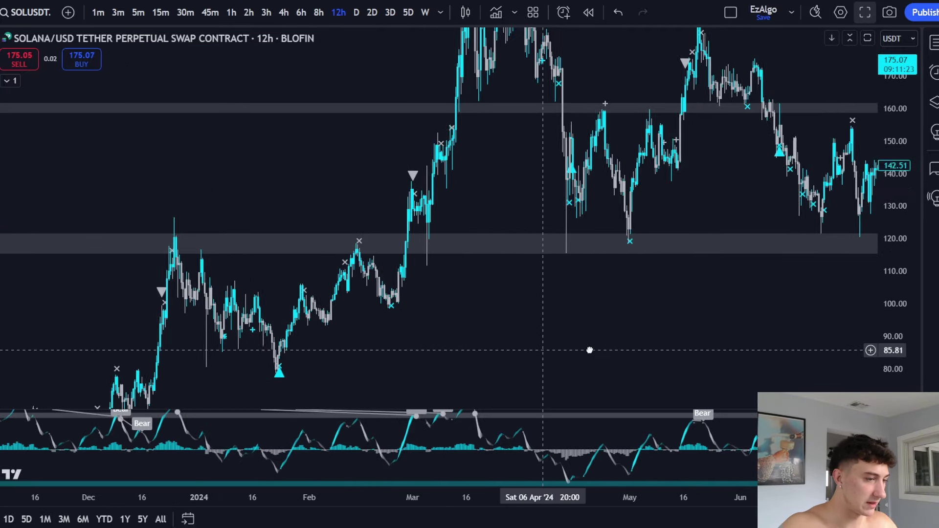
{"action": "left_click_drag", "start_coordinate": [325, 326], "coordinate": [304, 322]}
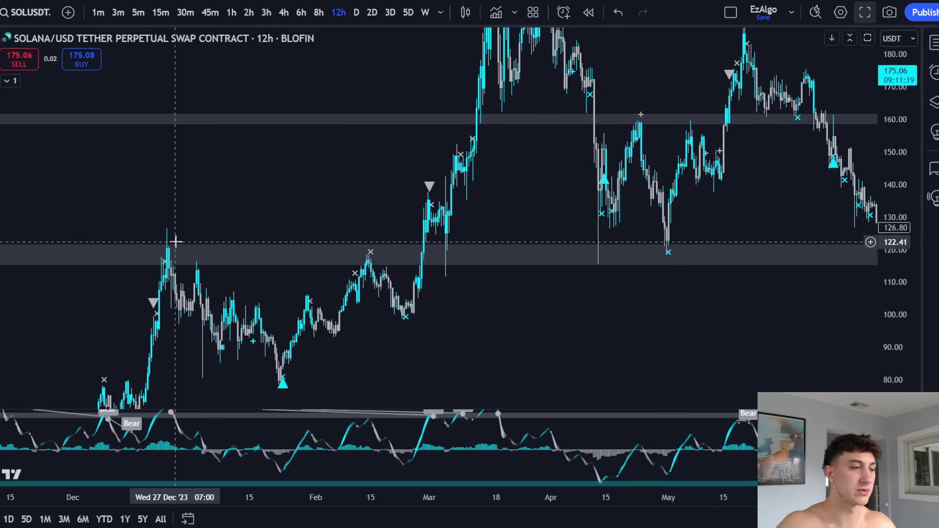
{"action": "left_click", "coordinate": [1, 171]}
{"action": "left_click", "coordinate": [52, 105]}
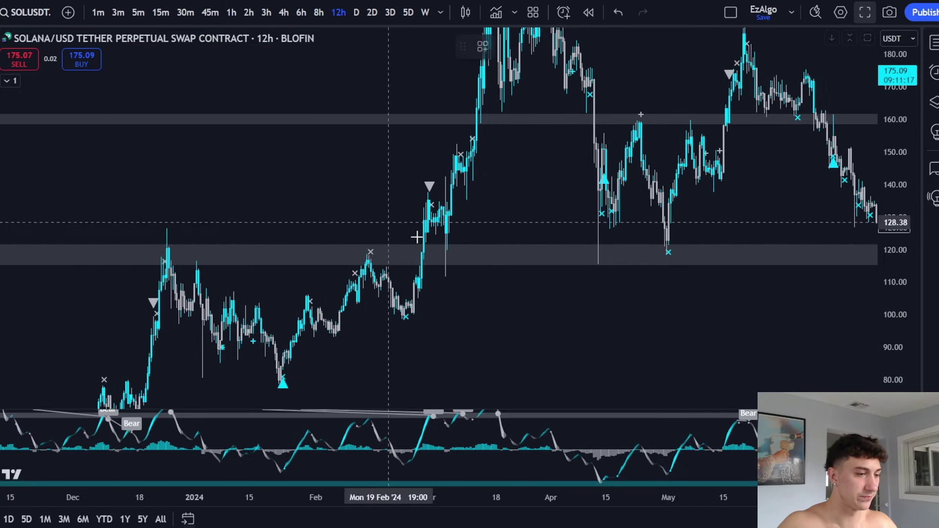
{"action": "mouse_move", "coordinate": [378, 246]}
{"action": "left_mouse_down"}
{"action": "mouse_move", "coordinate": [351, 254]}
{"action": "mouse_move", "coordinate": [376, 259]}
{"action": "left_mouse_up"}
{"action": "key", "text": "ctrl+z"}
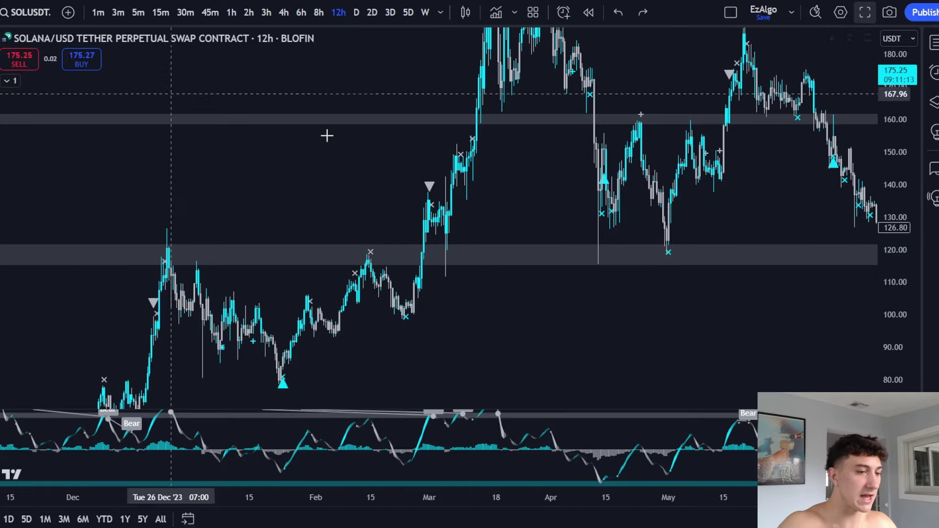
- Circle the late June to early July, early August and early September lows at the lower zone, undoing each mark
{"action": "left_click_drag", "start_coordinate": [452, 181], "coordinate": [199, 222]}
{"action": "left_click_drag", "start_coordinate": [608, 257], "coordinate": [536, 254]}
{"action": "left_click_drag", "start_coordinate": [644, 260], "coordinate": [480, 277]}
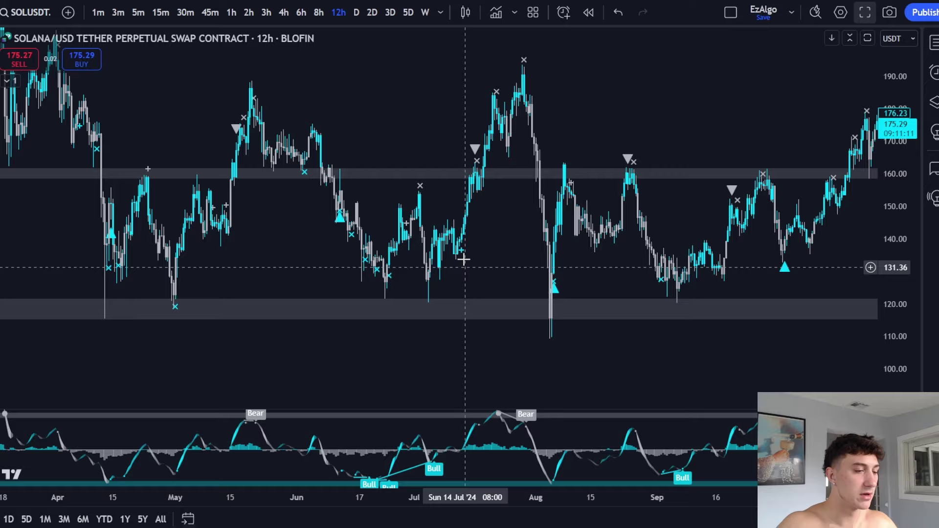
{"action": "scroll", "coordinate": [464, 259], "scroll_direction": "right", "scroll_amount": 3}
{"action": "mouse_move", "coordinate": [327, 277]}
{"action": "left_mouse_down"}
{"action": "mouse_move", "coordinate": [344, 278]}
{"action": "mouse_move", "coordinate": [329, 295]}
{"action": "mouse_move", "coordinate": [374, 278]}
{"action": "left_mouse_up"}
{"action": "key", "text": "ctrl+z"}
{"action": "key", "text": "ctrl+z"}
{"action": "left_click_drag", "start_coordinate": [474, 287], "coordinate": [522, 278]}
{"action": "key", "text": "ctrl+z"}
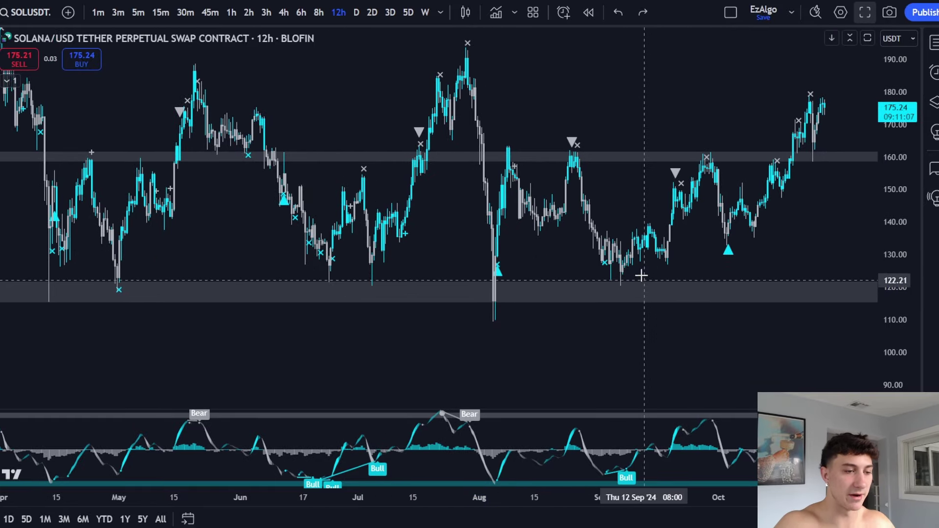
{"action": "left_click_drag", "start_coordinate": [641, 275], "coordinate": [646, 272]}
{"action": "key", "text": "ctrl+z"}
- Circle the late August, mid-June, late September and late October touches of the upper zone, removing each mark
{"action": "left_click_drag", "start_coordinate": [355, 218], "coordinate": [258, 239]}
{"action": "scroll", "coordinate": [360, 244], "scroll_direction": "down", "scroll_amount": 2}
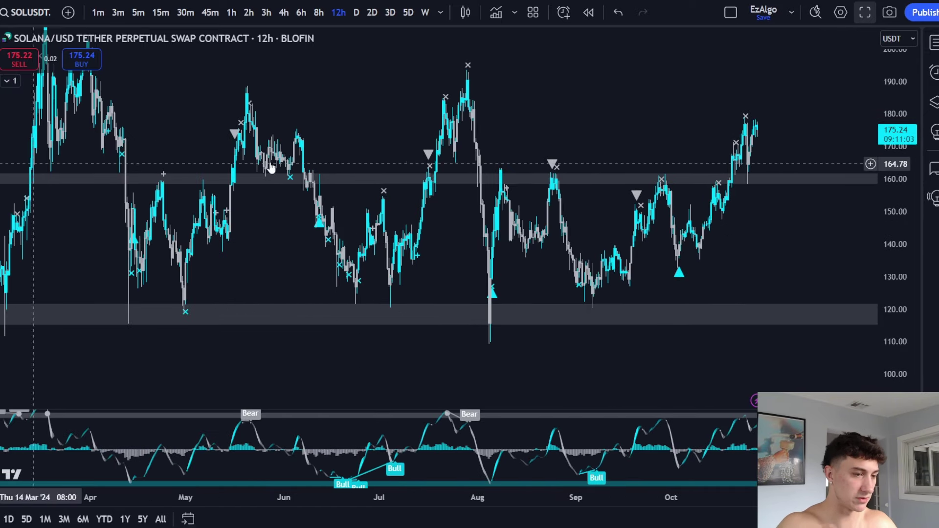
{"action": "left_click_drag", "start_coordinate": [557, 161], "coordinate": [555, 159]}
{"action": "key", "text": "ctrl+z"}
{"action": "mouse_move", "coordinate": [323, 175]}
{"action": "left_mouse_down"}
{"action": "mouse_move", "coordinate": [196, 171]}
{"action": "mouse_move", "coordinate": [313, 168]}
{"action": "left_mouse_up"}
{"action": "key", "text": "ctrl+z"}
{"action": "left_click_drag", "start_coordinate": [681, 170], "coordinate": [670, 167]}
{"action": "key", "text": "ctrl+z"}
{"action": "left_click_drag", "start_coordinate": [764, 163], "coordinate": [775, 185]}
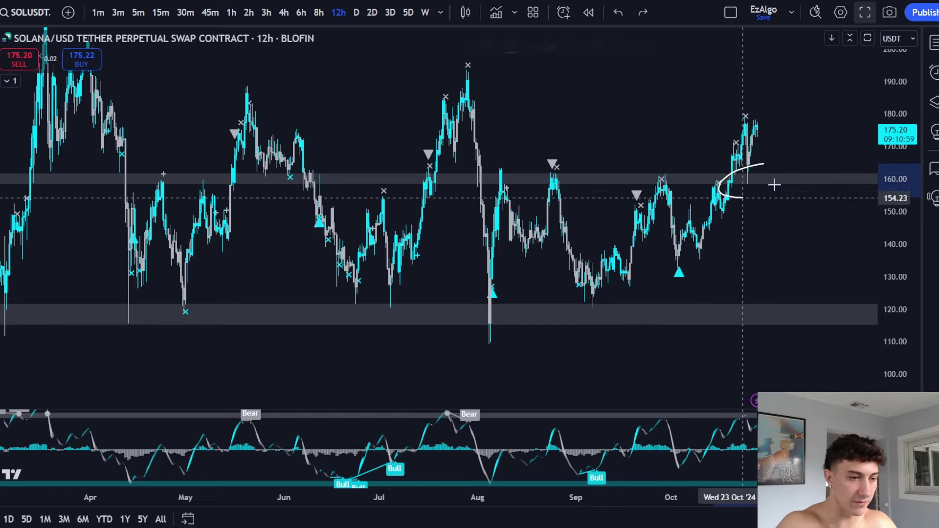
- Switch the chart to the 4-hour timeframe
{"action": "left_click_drag", "start_coordinate": [894, 264], "coordinate": [893, 185]}
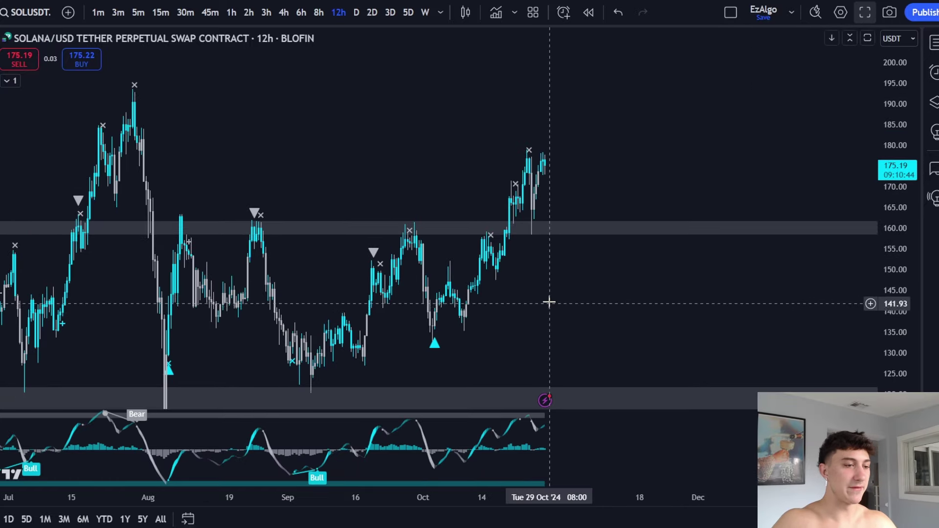
{"action": "left_click_drag", "start_coordinate": [550, 302], "coordinate": [671, 307]}
{"action": "scroll", "coordinate": [672, 307], "scroll_direction": "up", "scroll_amount": 3}
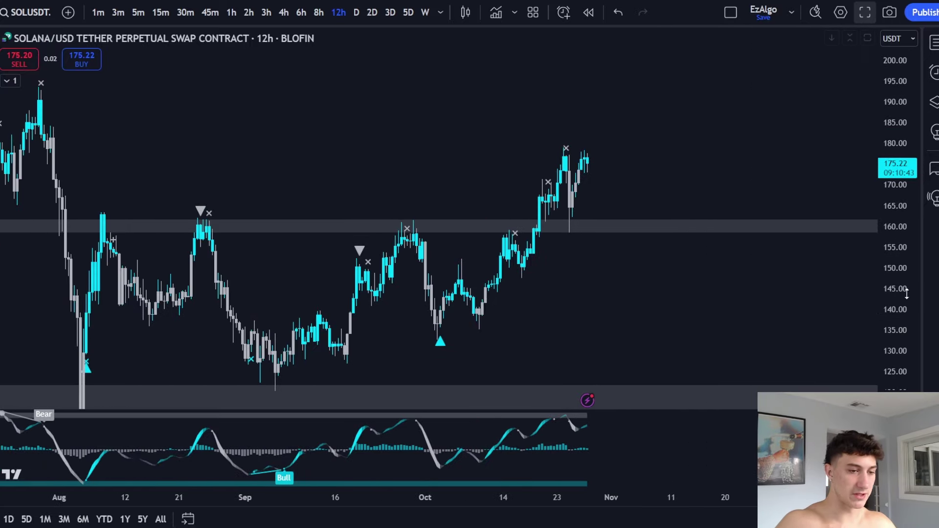
{"action": "left_click_drag", "start_coordinate": [907, 294], "coordinate": [907, 230]}
{"action": "left_click_drag", "start_coordinate": [633, 297], "coordinate": [617, 304]}
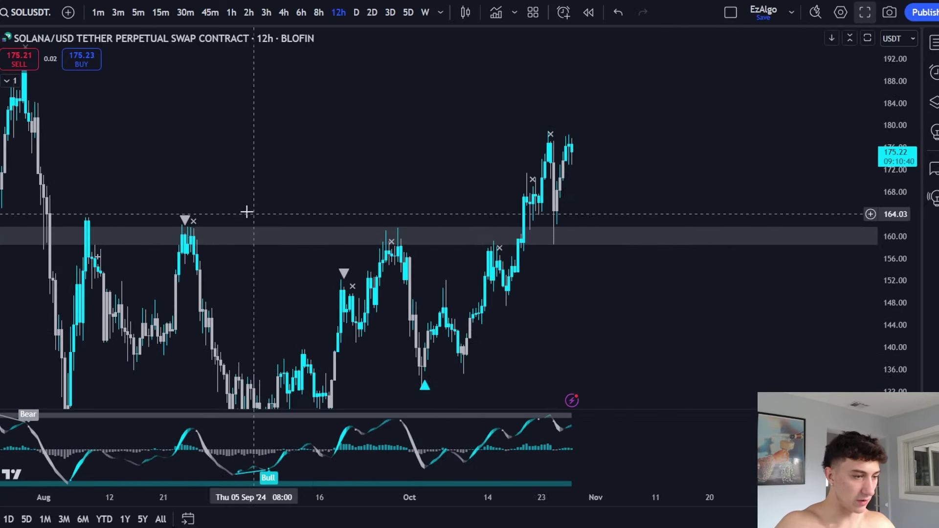
{"action": "scroll", "coordinate": [241, 213], "scroll_direction": "up", "scroll_amount": 1}
{"action": "left_click_drag", "start_coordinate": [436, 181], "coordinate": [425, 193]}
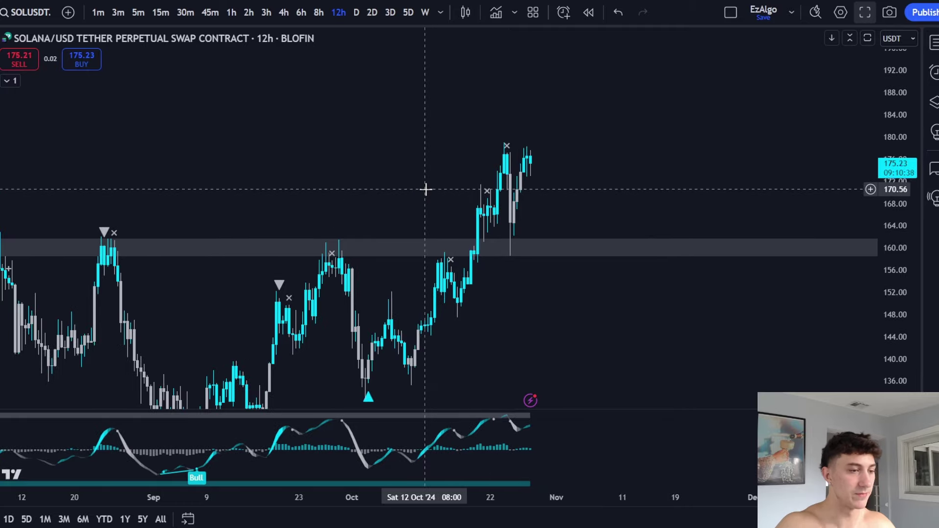
{"action": "left_click", "coordinate": [280, 14]}
- Draw a Fibonacci retracement from the October 17 low at about 147.5 up to about 178.9, ending at November 8
{"action": "left_click_drag", "start_coordinate": [895, 300], "coordinate": [895, 248]}
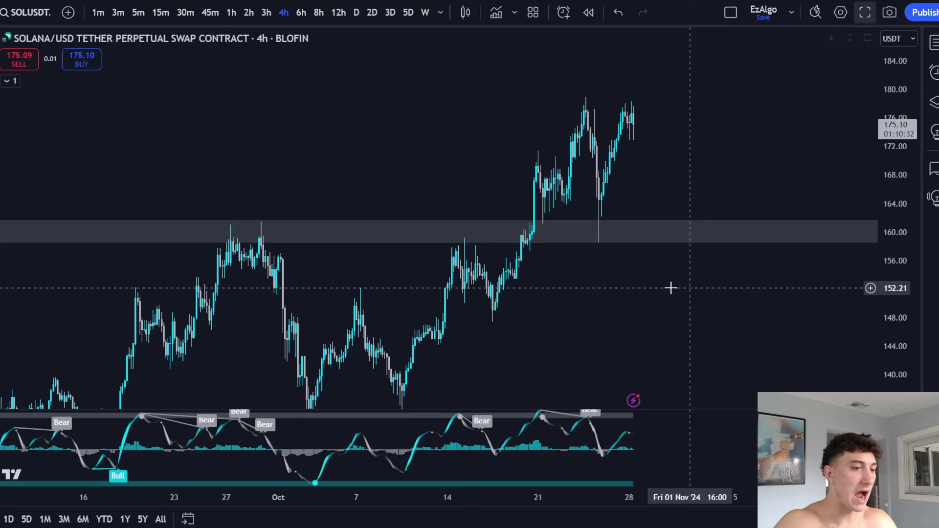
{"action": "left_click_drag", "start_coordinate": [634, 287], "coordinate": [591, 290]}
{"action": "scroll", "coordinate": [591, 290], "scroll_direction": "up", "scroll_amount": 2}
{"action": "left_click_drag", "start_coordinate": [519, 291], "coordinate": [492, 291]}
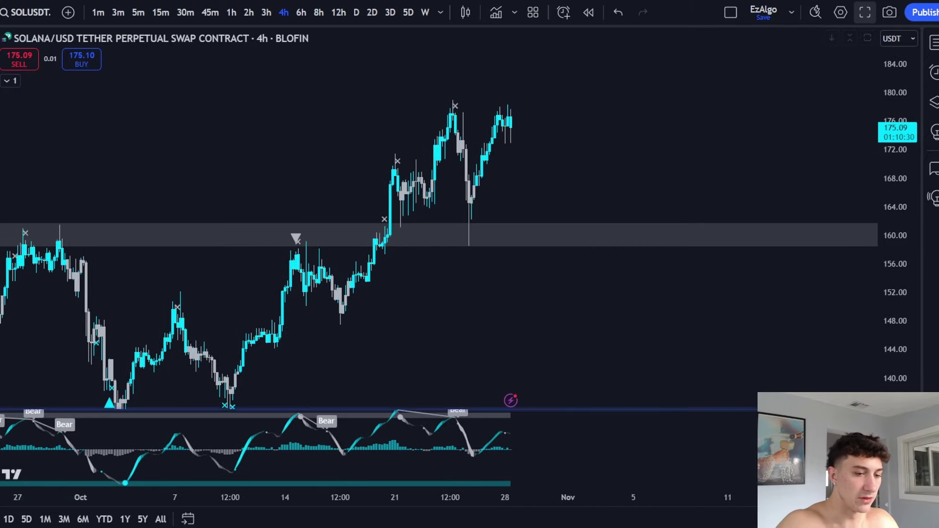
{"action": "left_click_drag", "start_coordinate": [894, 440], "coordinate": [895, 446]}
{"action": "left_click_drag", "start_coordinate": [832, 435], "coordinate": [830, 442]}
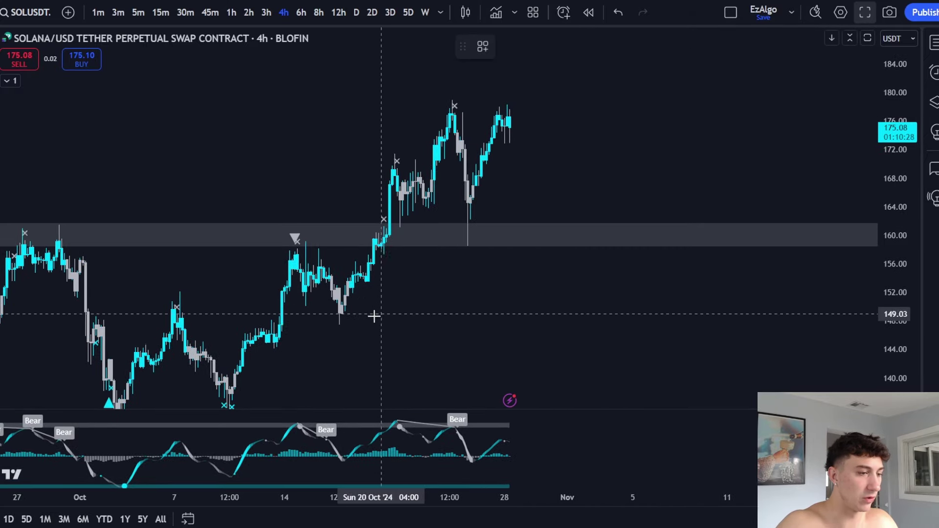
{"action": "left_click", "coordinate": [331, 325]}
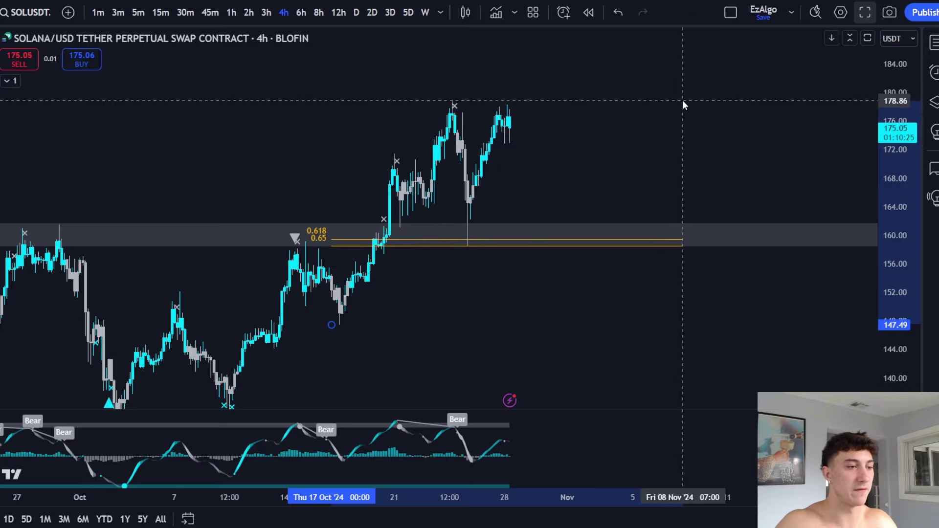
{"action": "left_click", "coordinate": [683, 100]}
- Switch the chart to the 1-hour timeframe and slightly enlarge the oscillator pane below the price
{"action": "left_click_drag", "start_coordinate": [375, 279], "coordinate": [400, 288]}
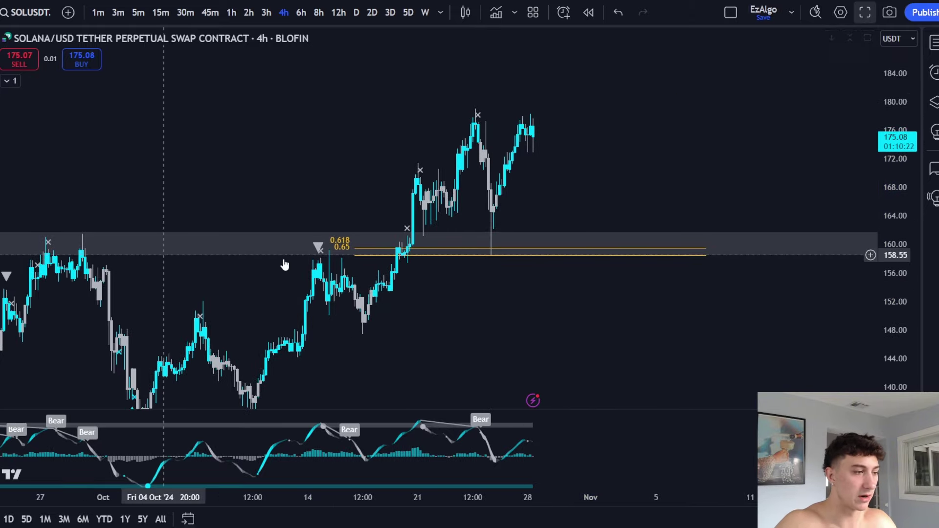
{"action": "left_click_drag", "start_coordinate": [916, 322], "coordinate": [915, 352]}
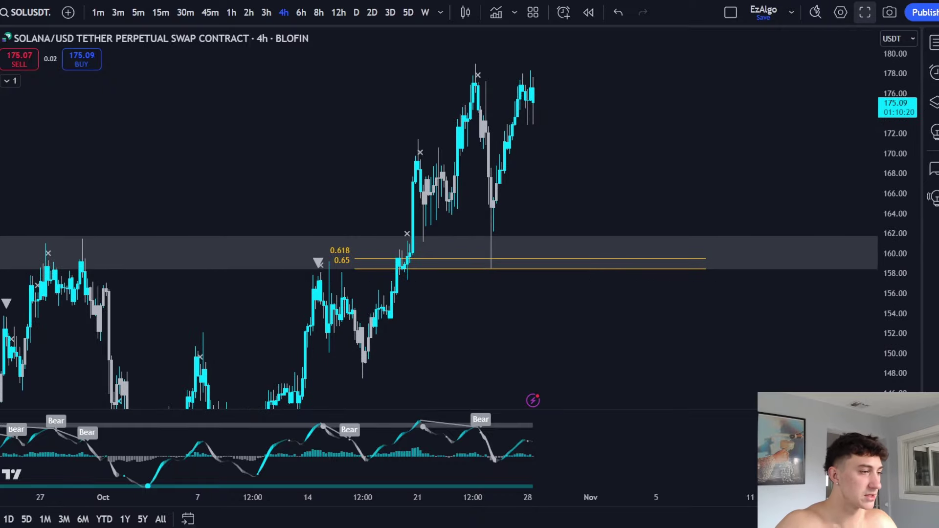
{"action": "left_click", "coordinate": [239, 12]}
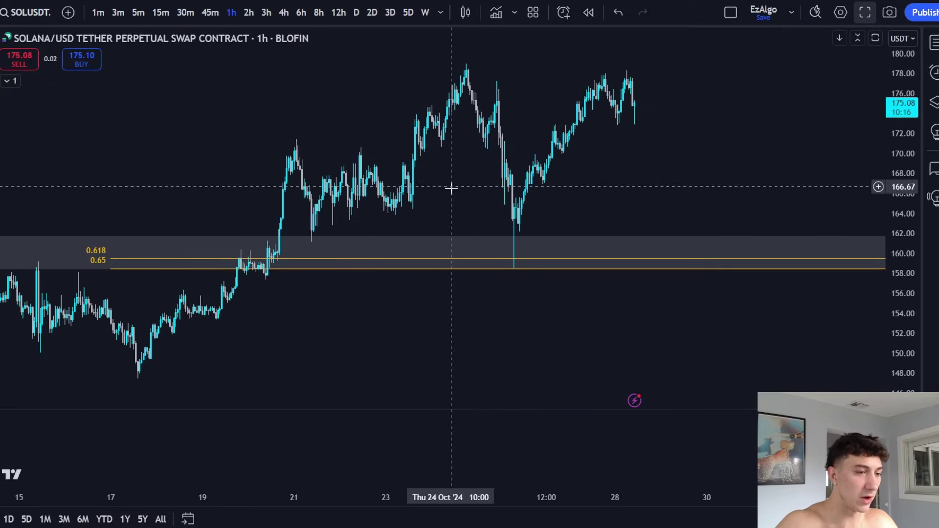
{"action": "scroll", "coordinate": [505, 191], "scroll_direction": "up", "scroll_amount": 2}
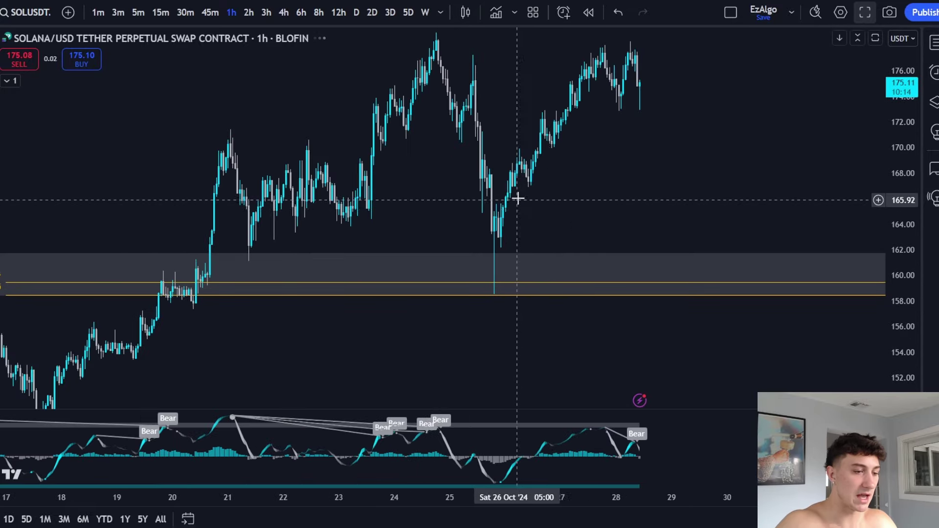
{"action": "left_click_drag", "start_coordinate": [602, 408], "coordinate": [604, 397]}
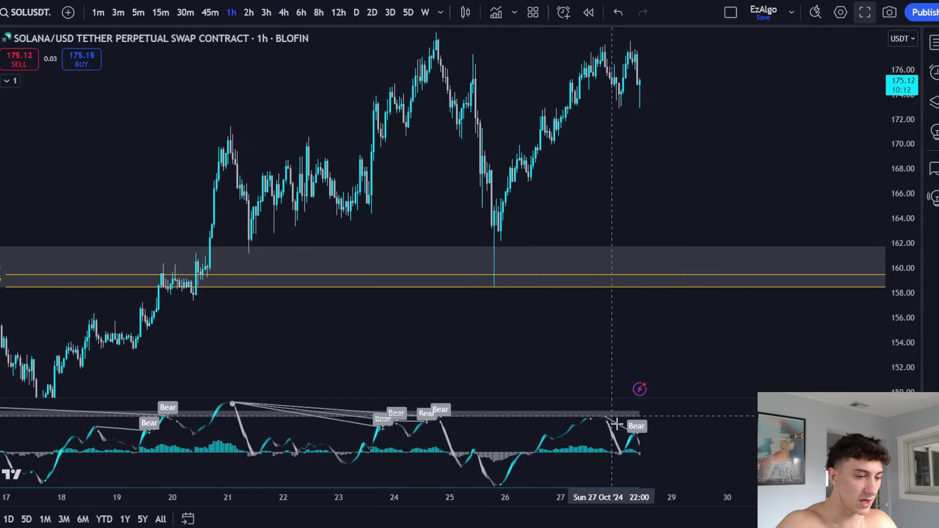
{"action": "left_click_drag", "start_coordinate": [595, 441], "coordinate": [589, 430]}
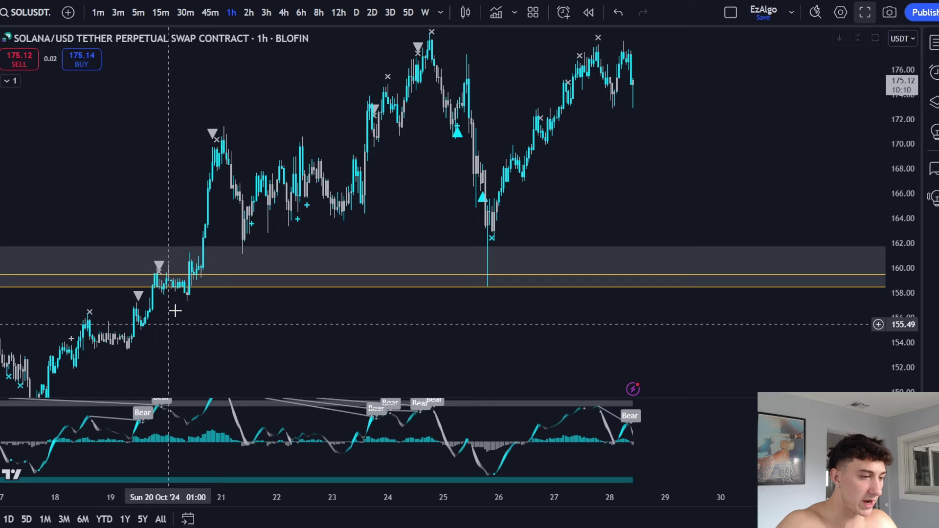
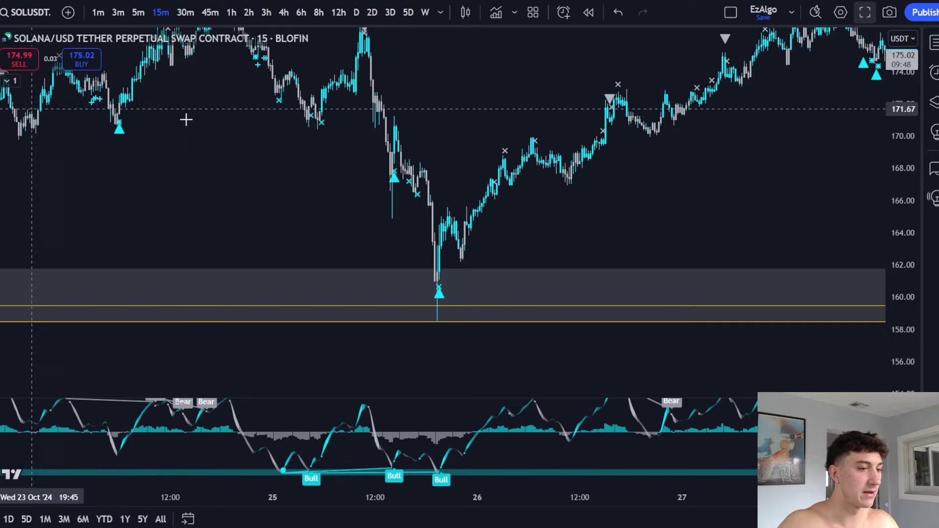
- Circle the October 25 low inside the zone on the 15-minute chart, and remove the mark
{"action": "mouse_move", "coordinate": [438, 270]}
{"action": "left_mouse_down"}
{"action": "mouse_move", "coordinate": [403, 268]}
{"action": "mouse_move", "coordinate": [419, 257]}
{"action": "left_mouse_up"}
{"action": "key", "text": "ctrl+z"}
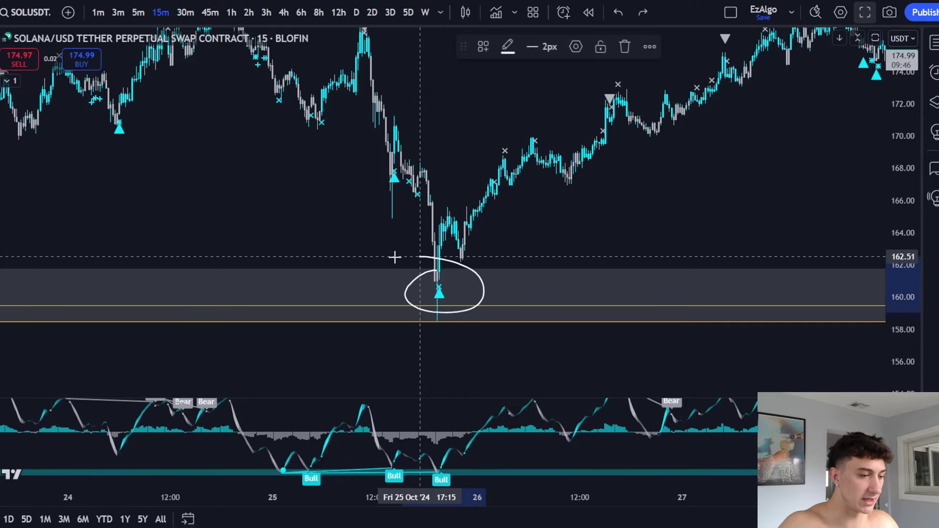
{"action": "key", "text": "ctrl+z"}
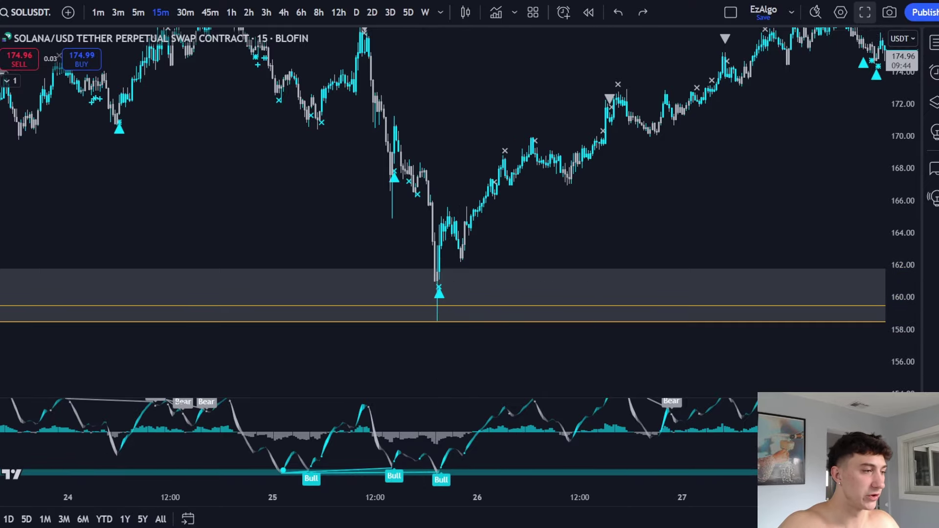
- Switch the chart to the 4-hour timeframe and compress the oscillator's vertical scale so both of its bands fit in the pane
{"action": "left_click", "coordinate": [284, 12]}
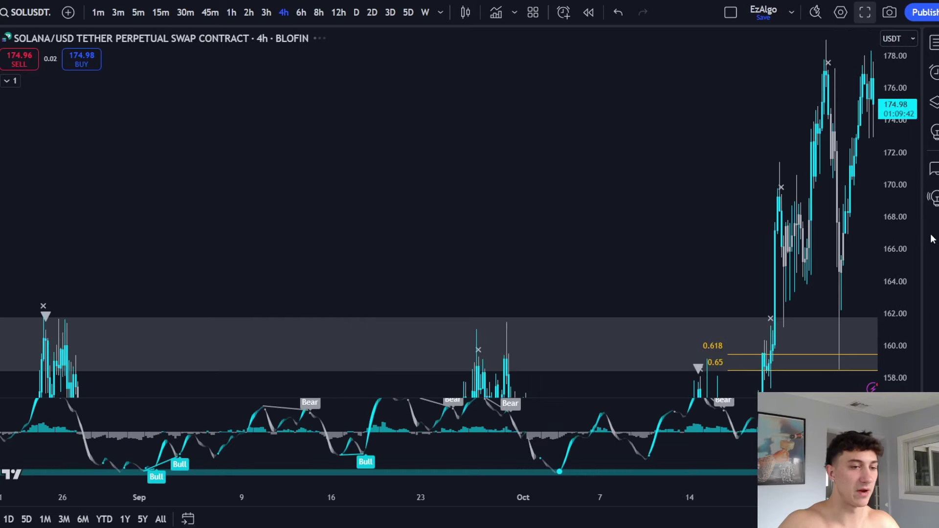
{"action": "left_click_drag", "start_coordinate": [436, 152], "coordinate": [457, 166]}
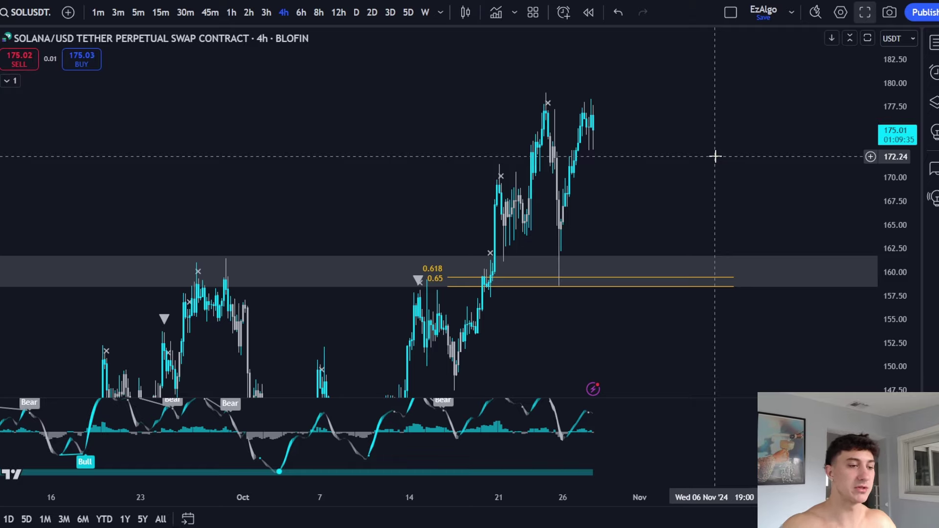
{"action": "mouse_move", "coordinate": [895, 425]}
{"action": "left_mouse_down"}
{"action": "mouse_move", "coordinate": [895, 450]}
{"action": "mouse_move", "coordinate": [895, 437]}
{"action": "left_mouse_up"}
{"action": "left_click_drag", "start_coordinate": [811, 444], "coordinate": [809, 454]}
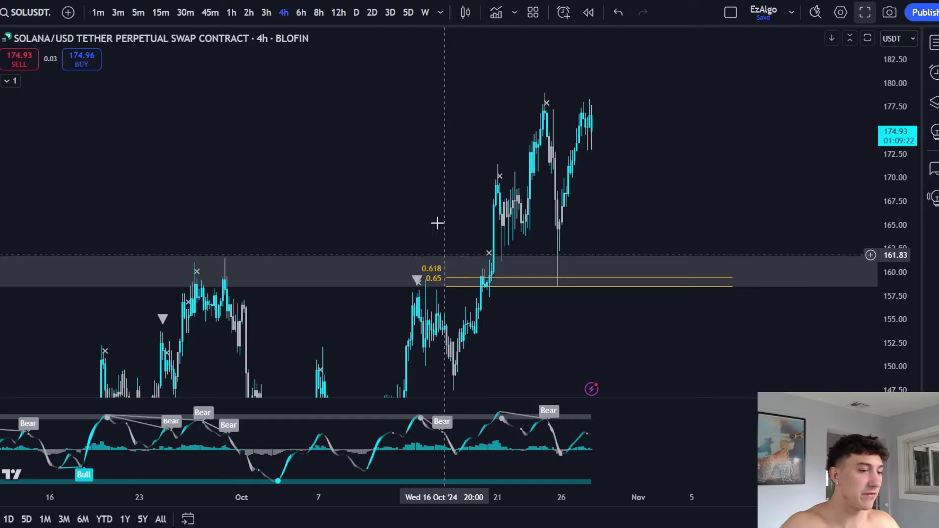
{"action": "scroll", "coordinate": [435, 220], "scroll_direction": "up", "scroll_amount": 3}
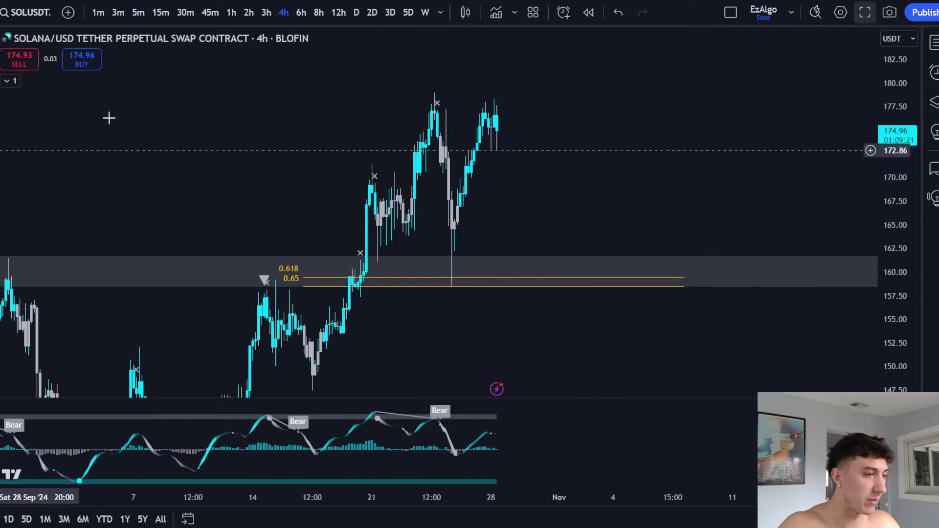
- Switch the chart to the 1-hour timeframe and add the text note "1H oversold, 15M divergences, 5M divergence for entry" above the price
{"action": "left_click", "coordinate": [248, 12]}
{"action": "left_click", "coordinate": [231, 12]}
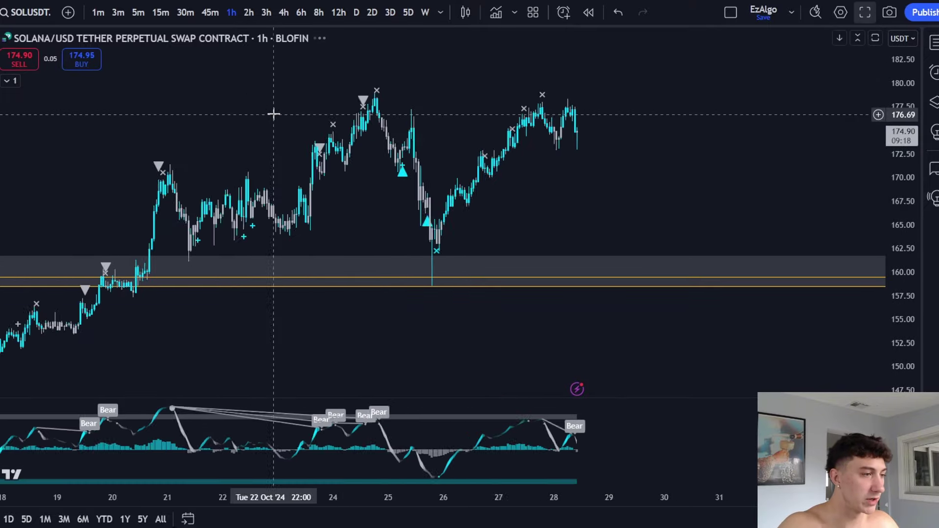
{"action": "left_click_drag", "start_coordinate": [902, 318], "coordinate": [901, 281]}
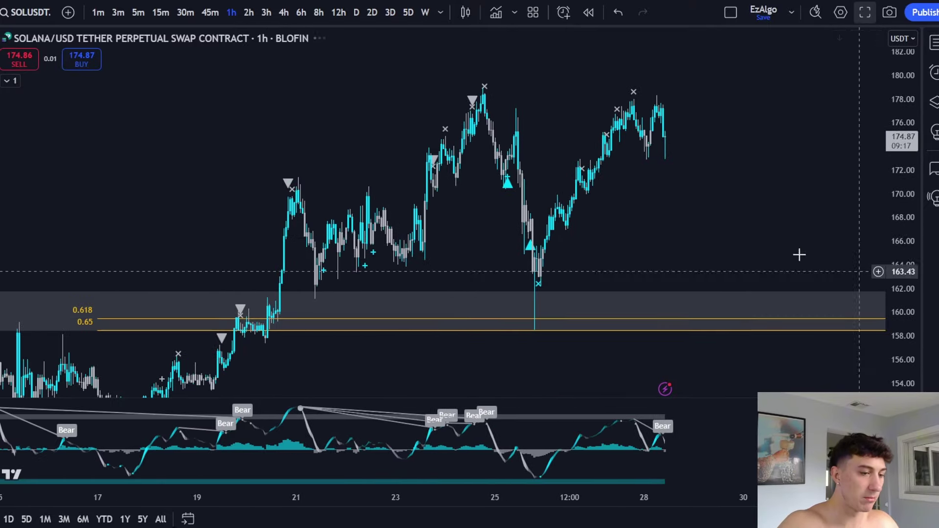
{"action": "left_click_drag", "start_coordinate": [598, 190], "coordinate": [499, 267]}
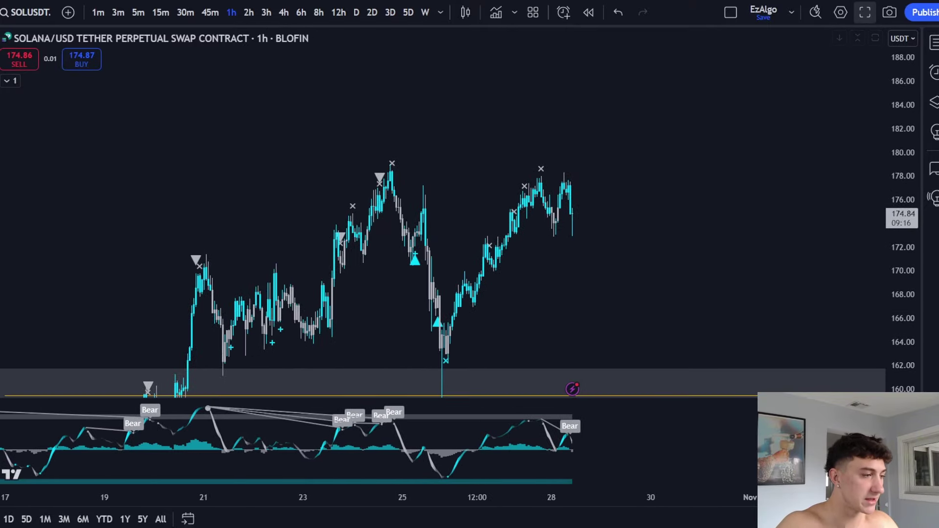
{"action": "left_click", "coordinate": [306, 102]}
{"action": "type", "text": "1H"}
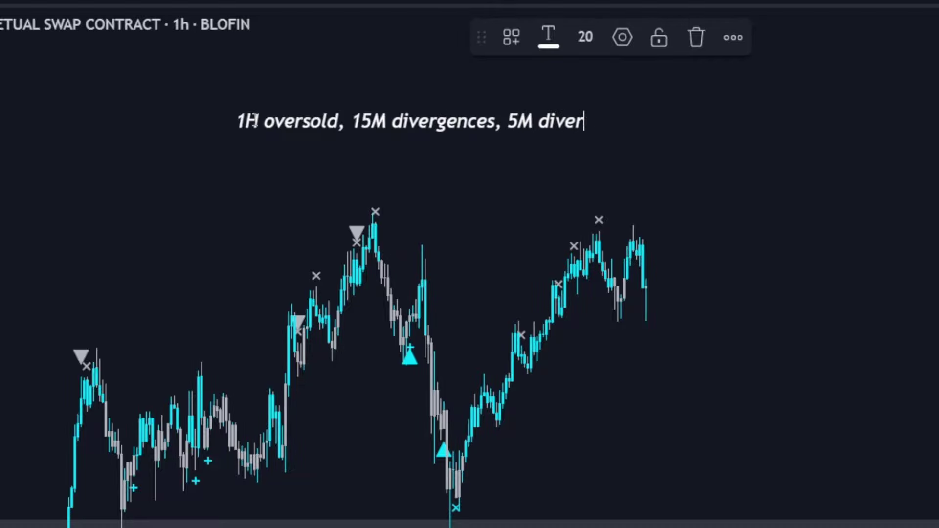
{"action": "type", "text": "ry"}
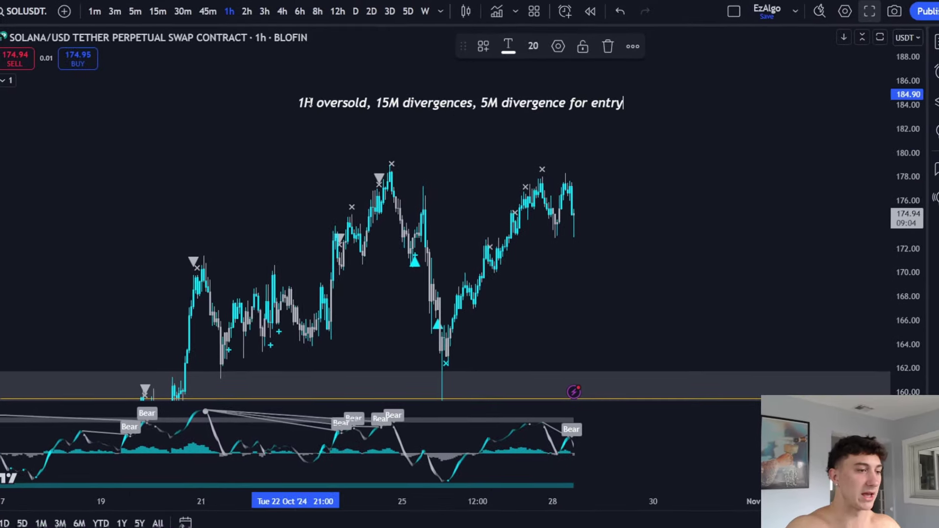
{"action": "key", "text": "Escape"}
- Move the text note later in time so it starts near October 26 at about the 182 price level
{"action": "mouse_move", "coordinate": [526, 99]}
{"action": "left_mouse_down"}
{"action": "mouse_move", "coordinate": [678, 112]}
{"action": "mouse_move", "coordinate": [684, 125]}
{"action": "left_mouse_up"}
{"action": "left_click_drag", "start_coordinate": [711, 195], "coordinate": [759, 152]}
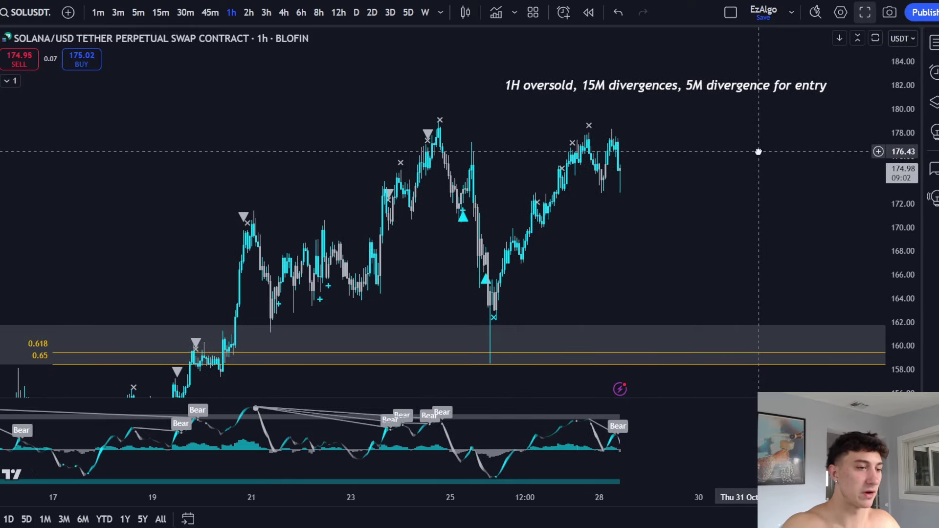
{"action": "left_click_drag", "start_coordinate": [542, 224], "coordinate": [593, 190]}
- Switch the chart to the 15-minute timeframe and examine the oscillator divergences leading into the October 25 retest
{"action": "left_click", "coordinate": [1, 167]}
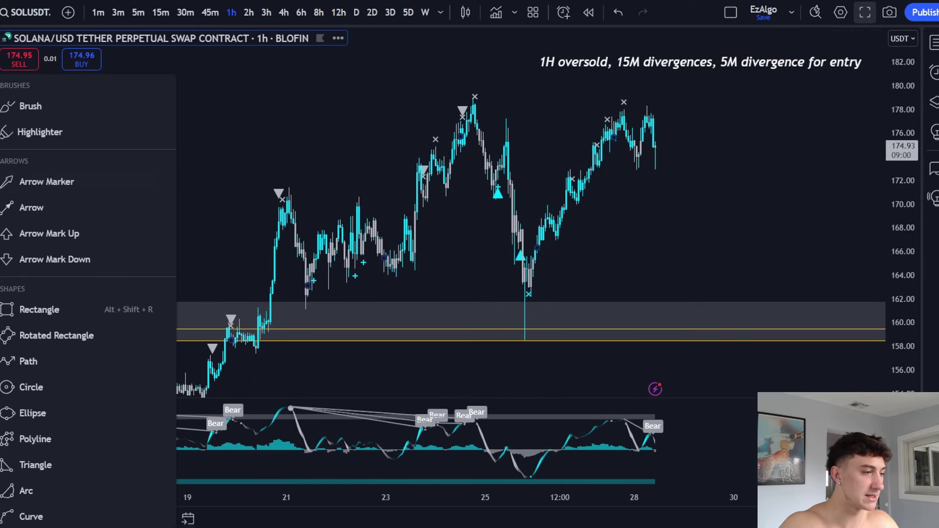
{"action": "left_click", "coordinate": [30, 381]}
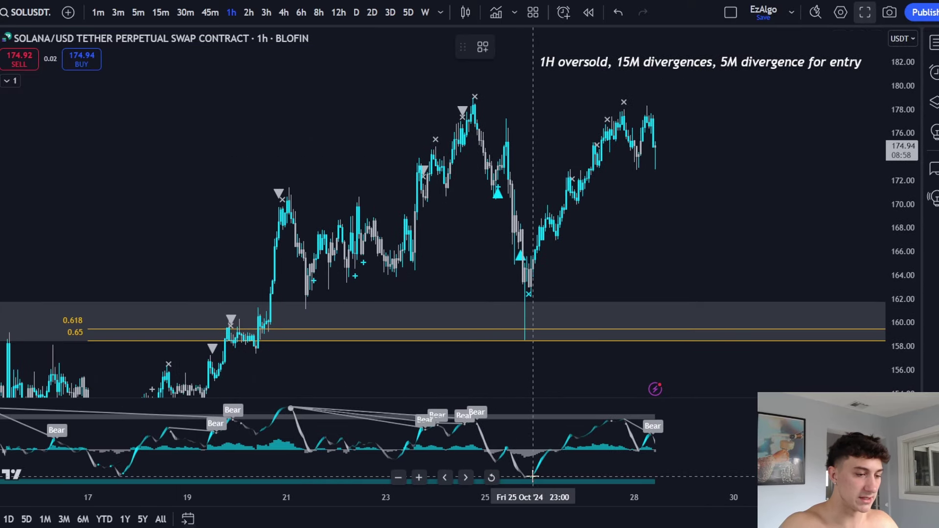
{"action": "left_click", "coordinate": [160, 12]}
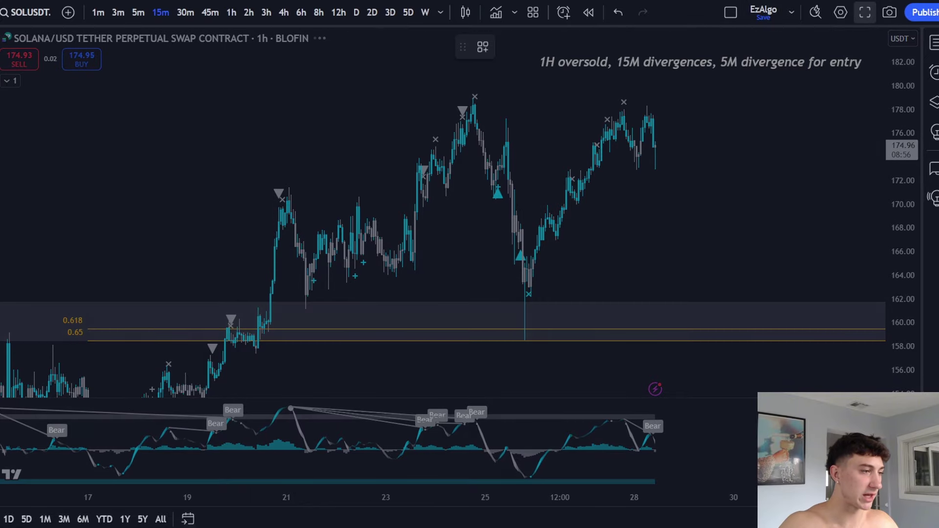
{"action": "scroll", "coordinate": [656, 156], "scroll_direction": "down", "scroll_amount": 3}
{"action": "left_click_drag", "start_coordinate": [507, 200], "coordinate": [562, 173]}
{"action": "scroll", "coordinate": [508, 266], "scroll_direction": "up", "scroll_amount": 3}
{"action": "left_click_drag", "start_coordinate": [529, 266], "coordinate": [633, 247]}
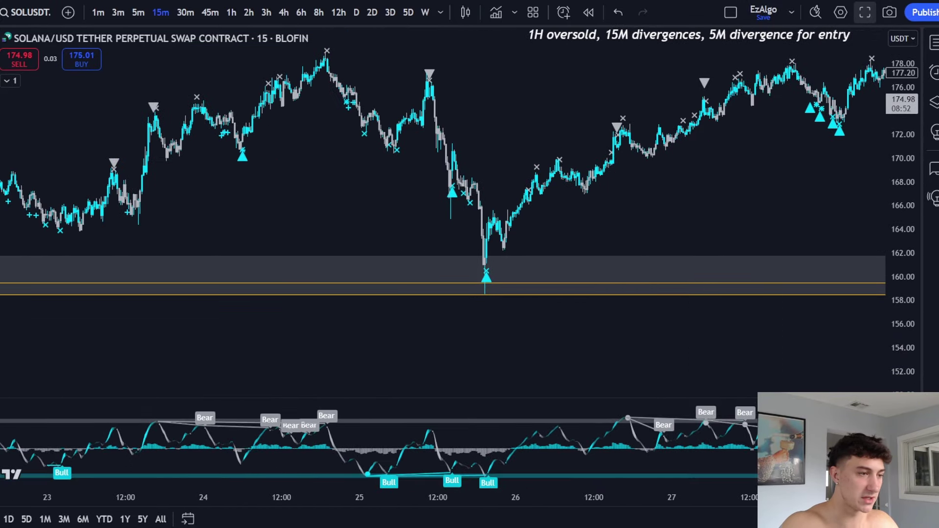
- Switch the chart to the 5-minute timeframe and examine price and oscillator around the October 25 retest for an entry divergence
{"action": "left_click", "coordinate": [138, 12]}
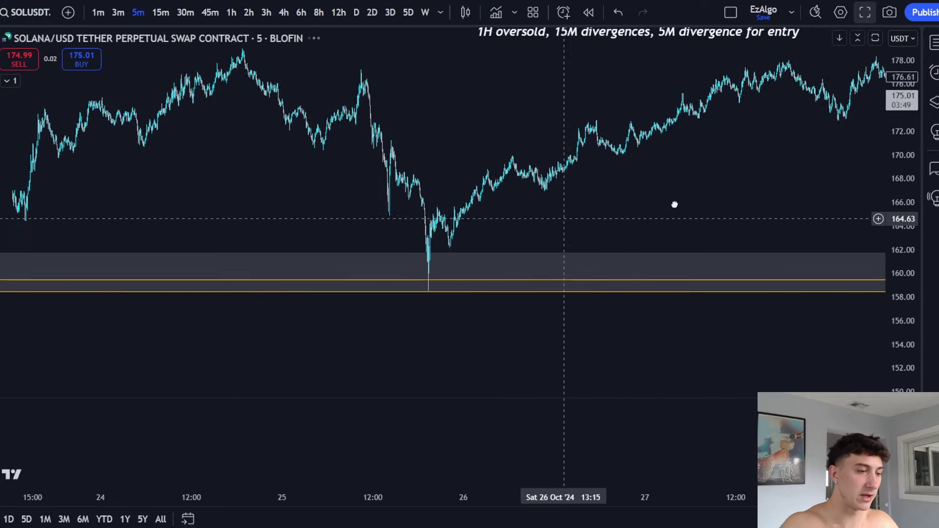
{"action": "scroll", "coordinate": [622, 249], "scroll_direction": "up", "scroll_amount": 3}
{"action": "scroll", "coordinate": [622, 249], "scroll_direction": "up", "scroll_amount": 3}
{"action": "left_click_drag", "start_coordinate": [911, 289], "coordinate": [911, 54]}
{"action": "left_click_drag", "start_coordinate": [374, 237], "coordinate": [612, 231]}
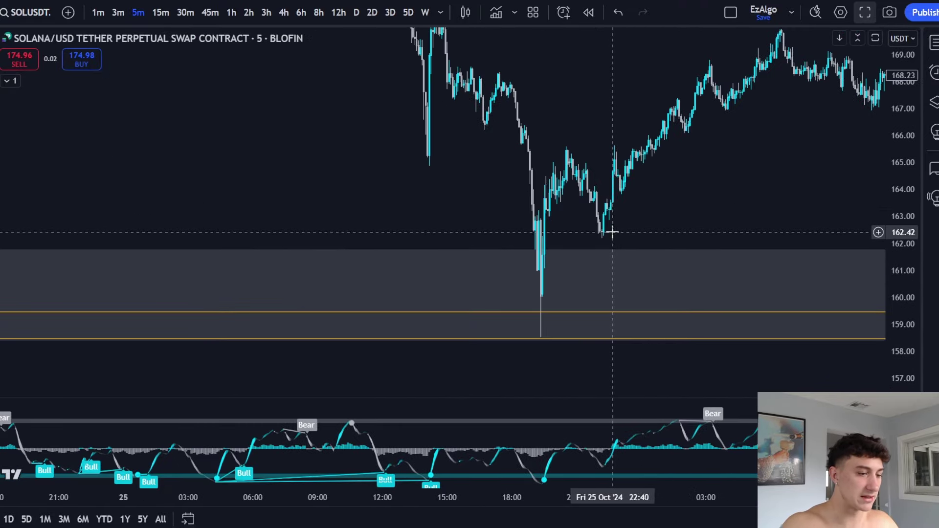
{"action": "left_click_drag", "start_coordinate": [570, 296], "coordinate": [612, 285]}
{"action": "scroll", "coordinate": [612, 285], "scroll_direction": "up", "scroll_amount": 2}
{"action": "mouse_move", "coordinate": [427, 483]}
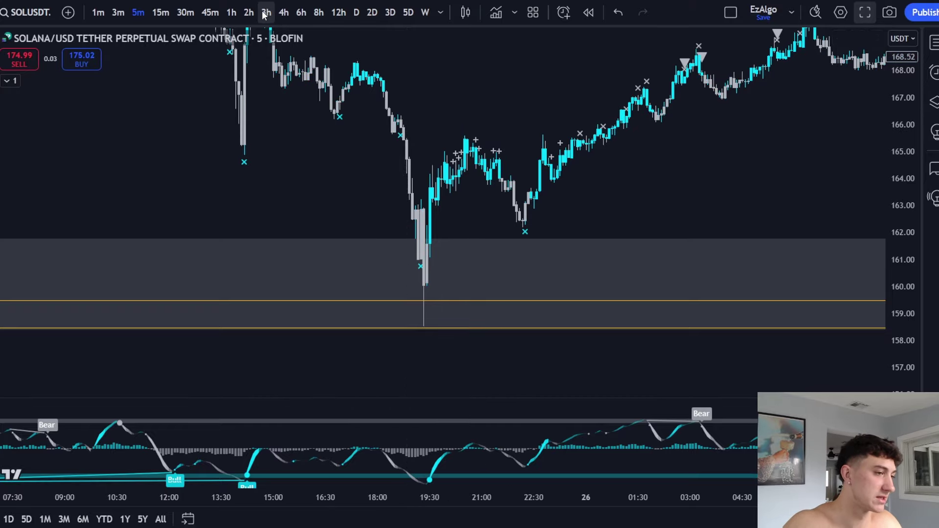
- Return the chart to the 4-hour timeframe with the October breakout, retest and Fibonacci levels in view
{"action": "left_click", "coordinate": [283, 12]}
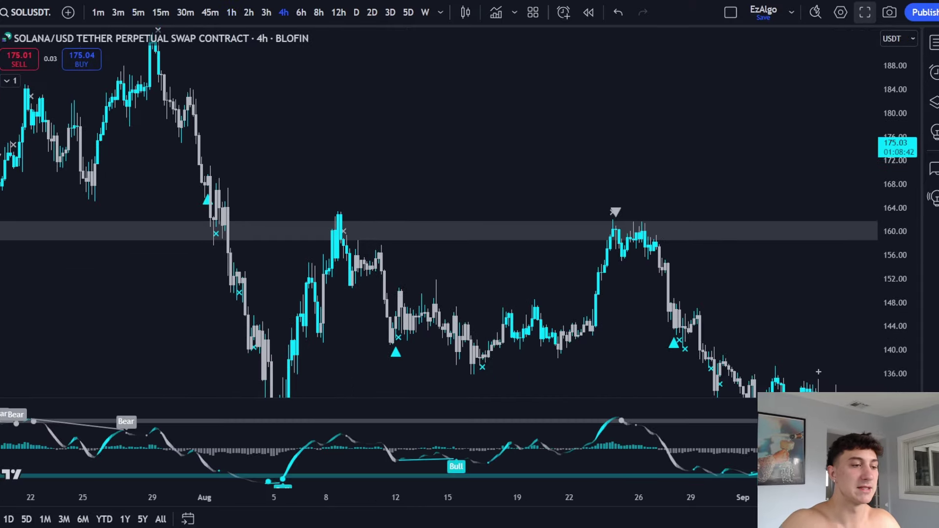
{"action": "left_click_drag", "start_coordinate": [734, 173], "coordinate": [317, 174]}
{"action": "left_click_drag", "start_coordinate": [564, 174], "coordinate": [277, 177]}
{"action": "scroll", "coordinate": [451, 176], "scroll_direction": "up", "scroll_amount": 2}
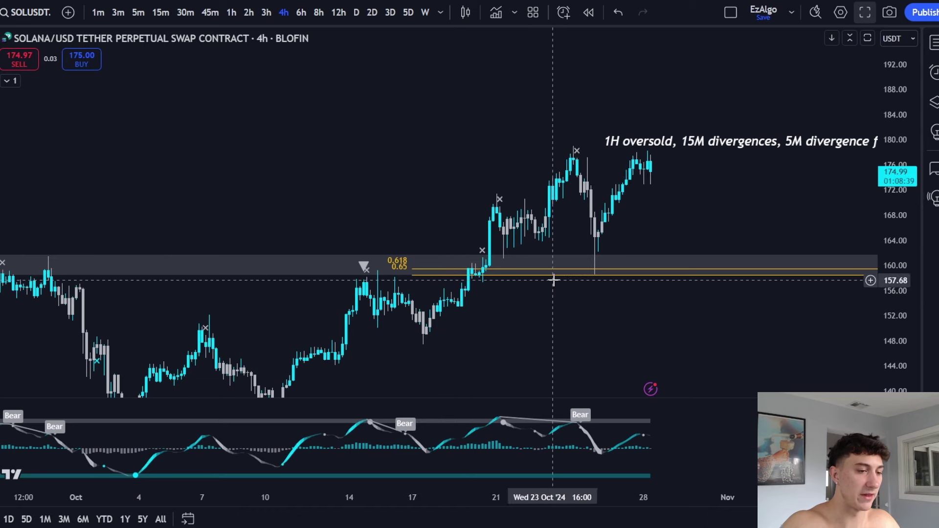
{"action": "left_click_drag", "start_coordinate": [456, 107], "coordinate": [426, 117]}
- Change the chart symbol to BTCUSDT on Binance
{"action": "left_click", "coordinate": [38, 12]}
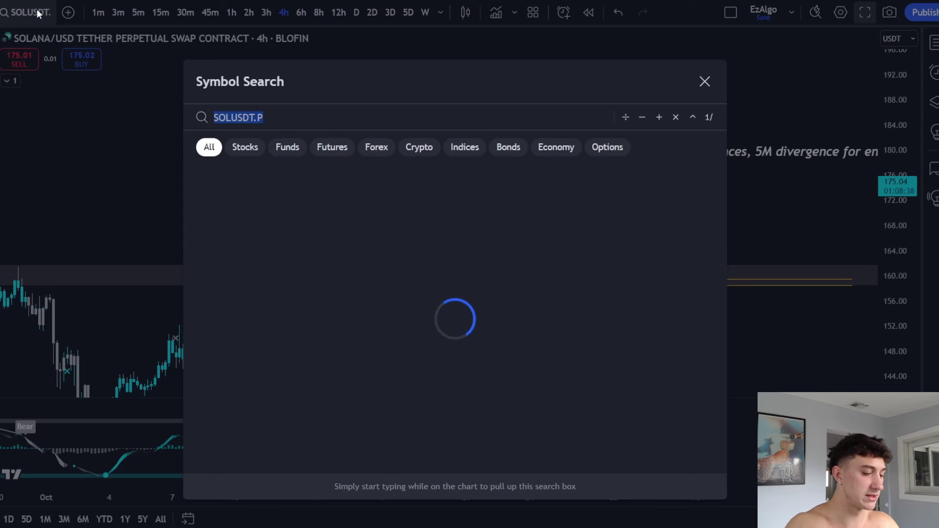
{"action": "type", "text": "BTCUSDT"}
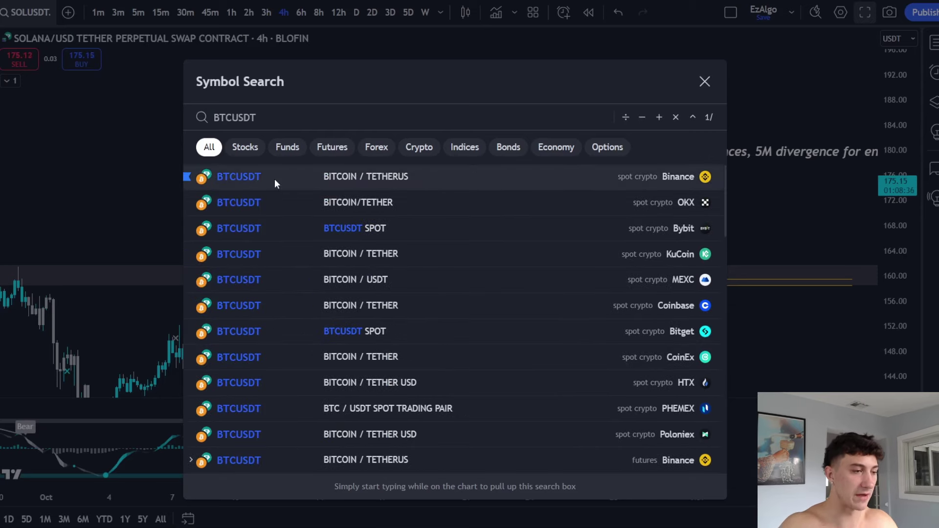
{"action": "key", "text": "Return"}
- Examine how Bitcoin reacted to the zone between about 64,000 and 65,000 from July to October
{"action": "left_click_drag", "start_coordinate": [461, 199], "coordinate": [585, 164]}
{"action": "scroll", "coordinate": [509, 162], "scroll_direction": "down", "scroll_amount": 2}
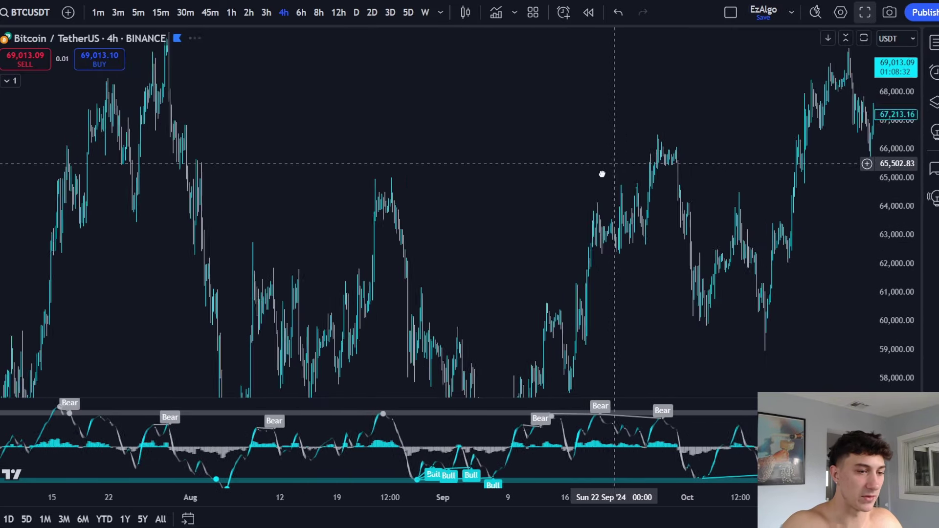
{"action": "scroll", "coordinate": [597, 171], "scroll_direction": "up", "scroll_amount": 3}
{"action": "left_click_drag", "start_coordinate": [920, 231], "coordinate": [920, 258]}
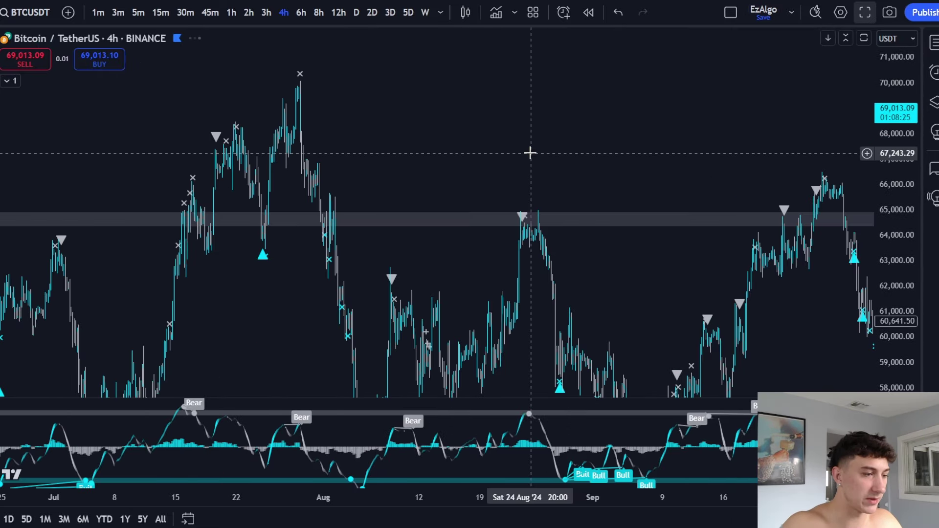
{"action": "scroll", "coordinate": [528, 150], "scroll_direction": "down", "scroll_amount": 4}
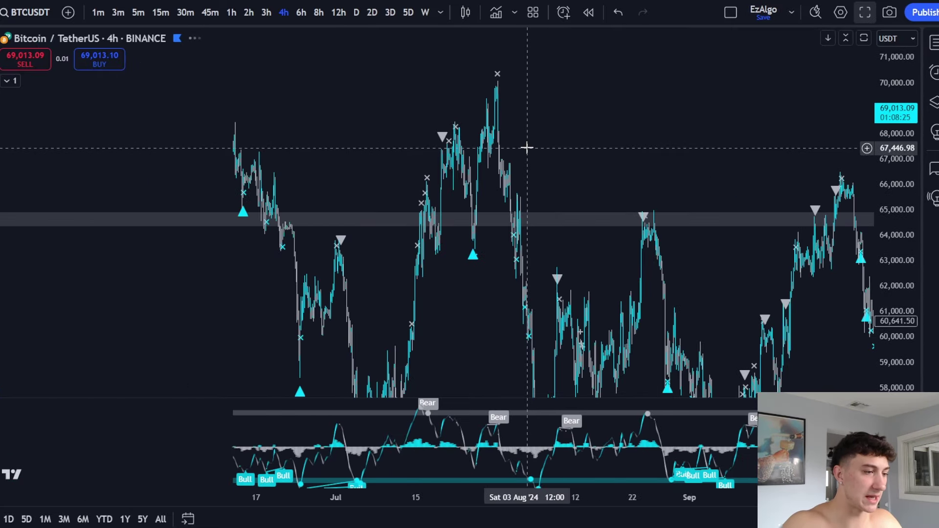
{"action": "scroll", "coordinate": [524, 148], "scroll_direction": "up", "scroll_amount": 8}
{"action": "scroll", "coordinate": [521, 148], "scroll_direction": "right", "scroll_amount": 10}
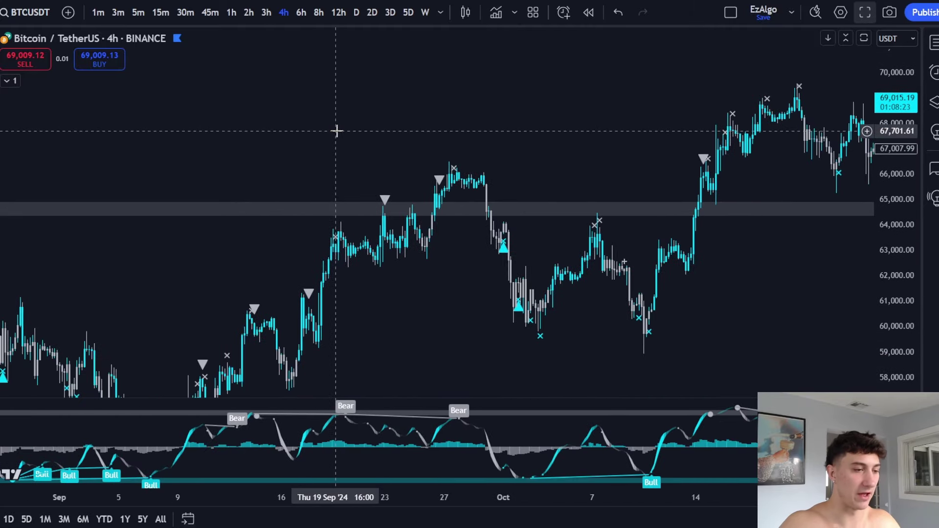
{"action": "left_click_drag", "start_coordinate": [900, 236], "coordinate": [516, 150]}
{"action": "left_click_drag", "start_coordinate": [392, 139], "coordinate": [448, 153]}
{"action": "scroll", "coordinate": [476, 154], "scroll_direction": "down", "scroll_amount": 5}
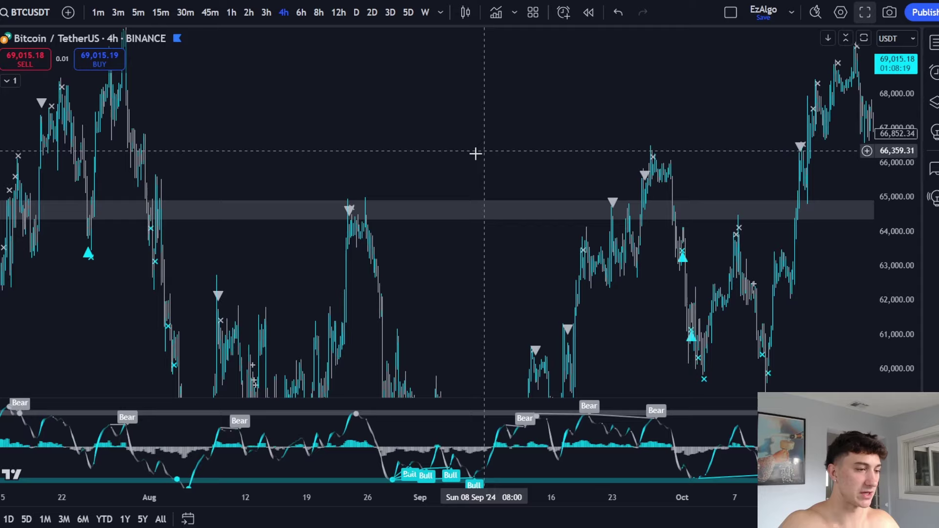
{"action": "scroll", "coordinate": [425, 174], "scroll_direction": "up", "scroll_amount": 5}
- Brush an arc over Bitcoin's late-September peak and a stroke along the following drop, removing both marks
{"action": "left_click", "coordinate": [2, 171]}
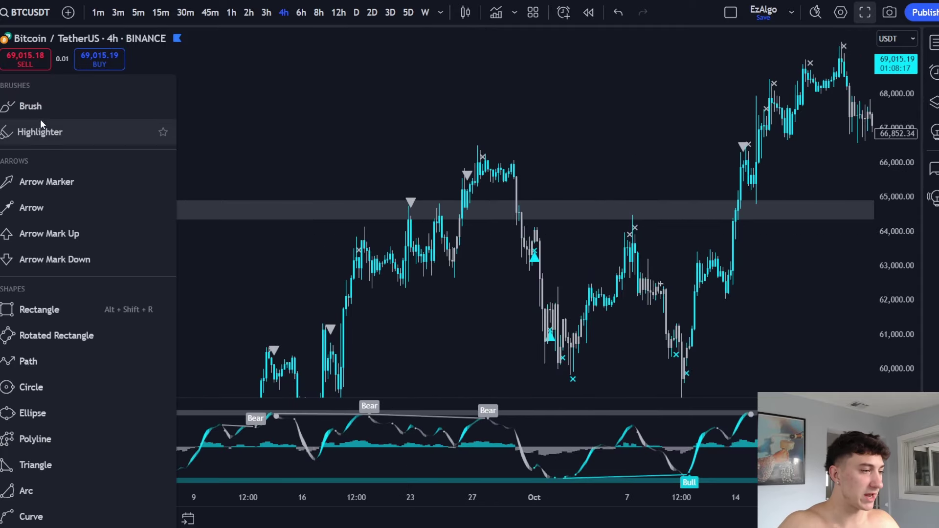
{"action": "left_click", "coordinate": [43, 107]}
{"action": "left_click", "coordinate": [505, 411]}
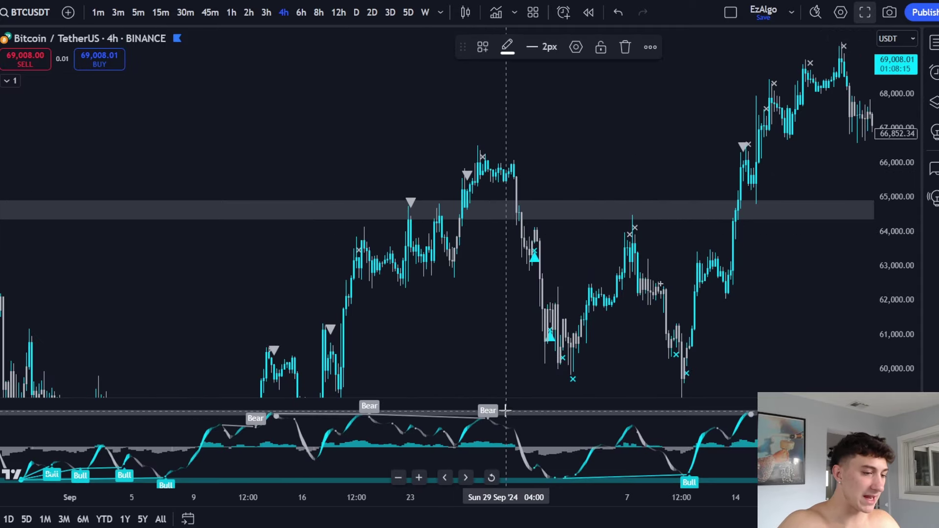
{"action": "key", "text": "ctrl+z"}
{"action": "left_click_drag", "start_coordinate": [479, 128], "coordinate": [560, 180]}
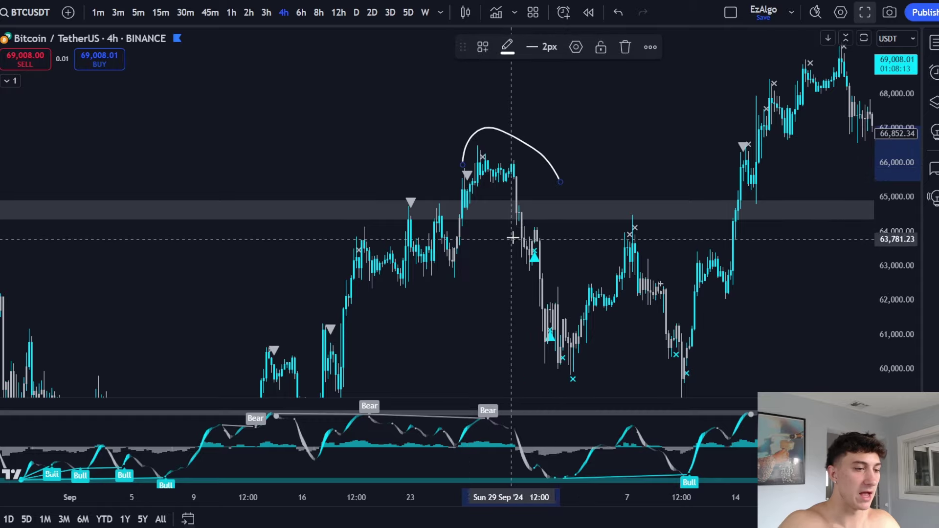
{"action": "left_click_drag", "start_coordinate": [522, 235], "coordinate": [592, 343]}
{"action": "key", "text": "ctrl+z"}
{"action": "key", "text": "ctrl+z"}
- Trace the late-September move above the zone and back down with several freehand brush strokes, removing each one
{"action": "mouse_move", "coordinate": [444, 265]}
{"action": "left_mouse_down"}
{"action": "mouse_move", "coordinate": [493, 165]}
{"action": "mouse_move", "coordinate": [583, 339]}
{"action": "left_mouse_up"}
{"action": "key", "text": "ctrl+z"}
{"action": "left_click_drag", "start_coordinate": [455, 250], "coordinate": [493, 107]}
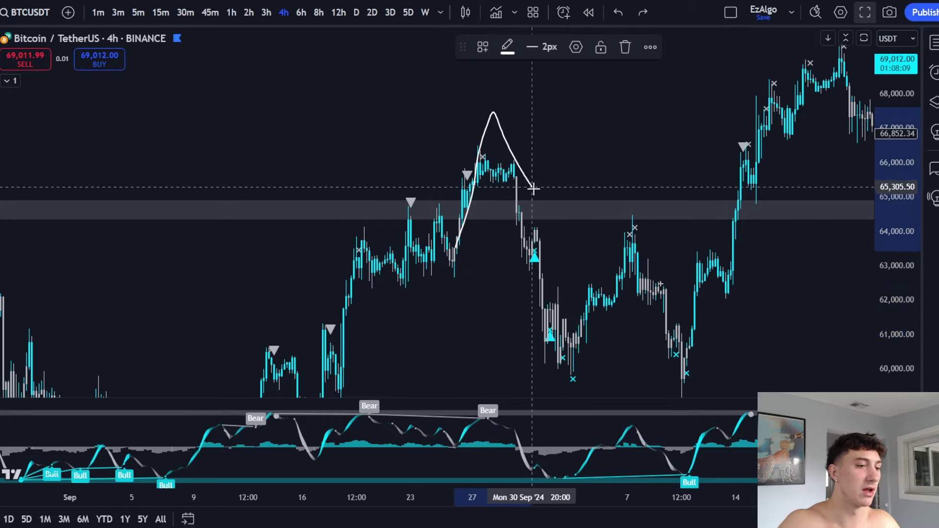
{"action": "left_click_drag", "start_coordinate": [533, 189], "coordinate": [545, 46]}
{"action": "key", "text": "ctrl+z"}
{"action": "left_click_drag", "start_coordinate": [459, 227], "coordinate": [482, 157]}
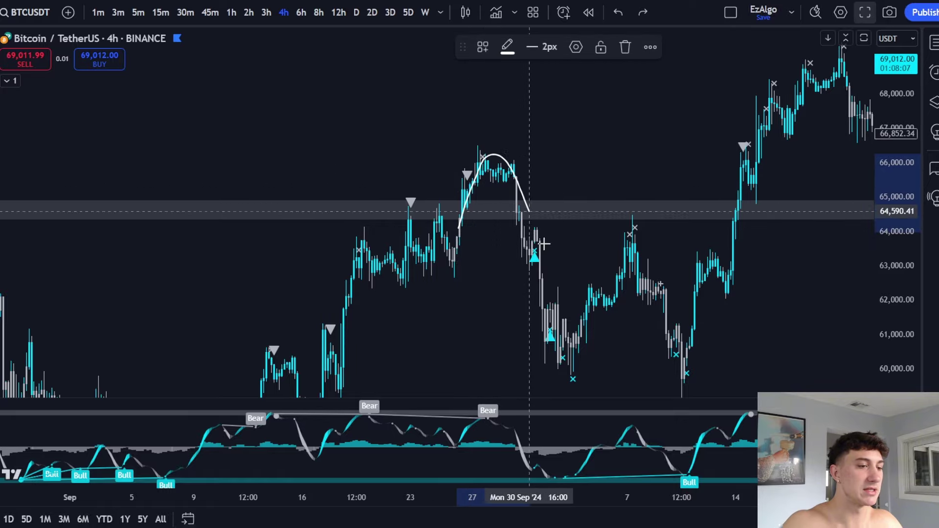
{"action": "key", "text": "ctrl+z"}
{"action": "left_click_drag", "start_coordinate": [460, 251], "coordinate": [471, 158]}
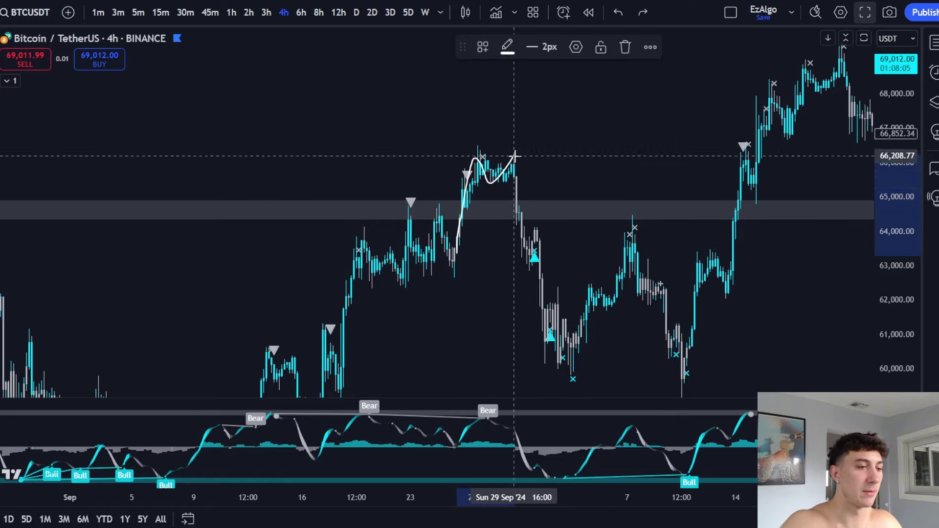
{"action": "key", "text": "ctrl+z"}
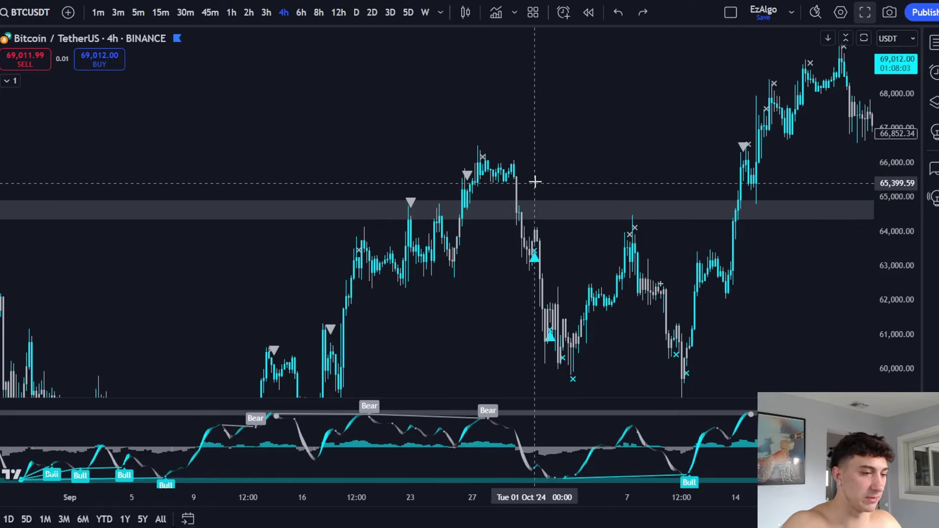
- Mark the early-October drop and the levels beside it with short freehand brush strokes, removing each one
{"action": "left_click_drag", "start_coordinate": [534, 181], "coordinate": [524, 228]}
{"action": "key", "text": "ctrl+z"}
{"action": "left_click_drag", "start_coordinate": [517, 180], "coordinate": [565, 178]}
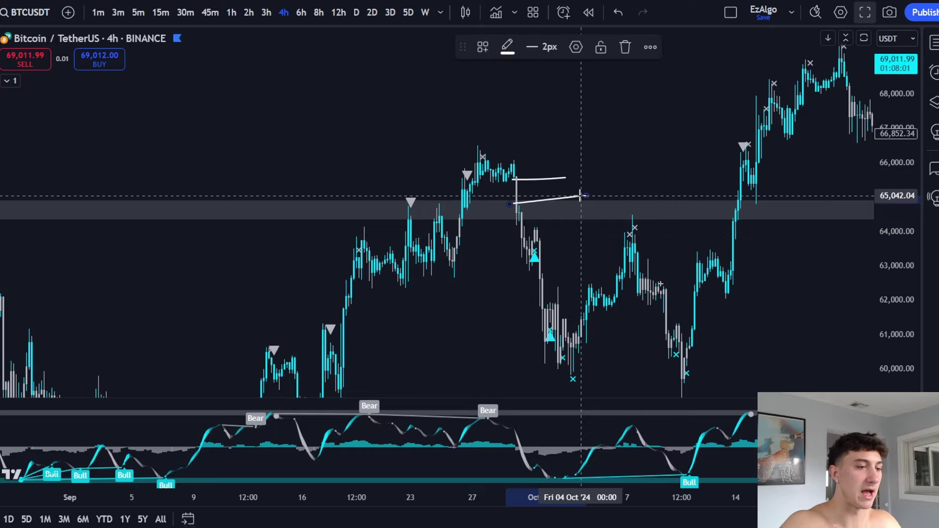
{"action": "key", "text": "ctrl+z"}
{"action": "key", "text": "ctrl+z"}
- Switch to the 45-minute chart and examine the late-September candles around the zone
{"action": "left_click", "coordinate": [211, 12]}
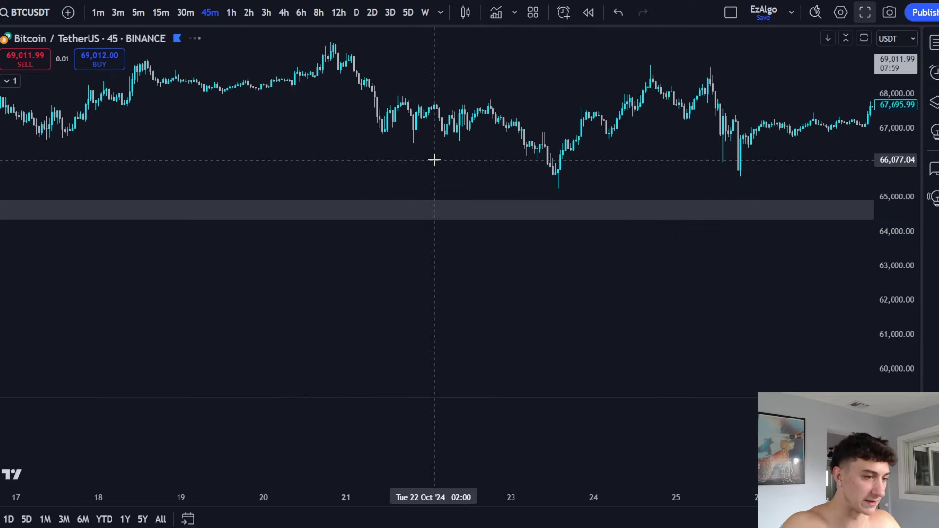
{"action": "scroll", "coordinate": [436, 157], "scroll_direction": "down", "scroll_amount": 8}
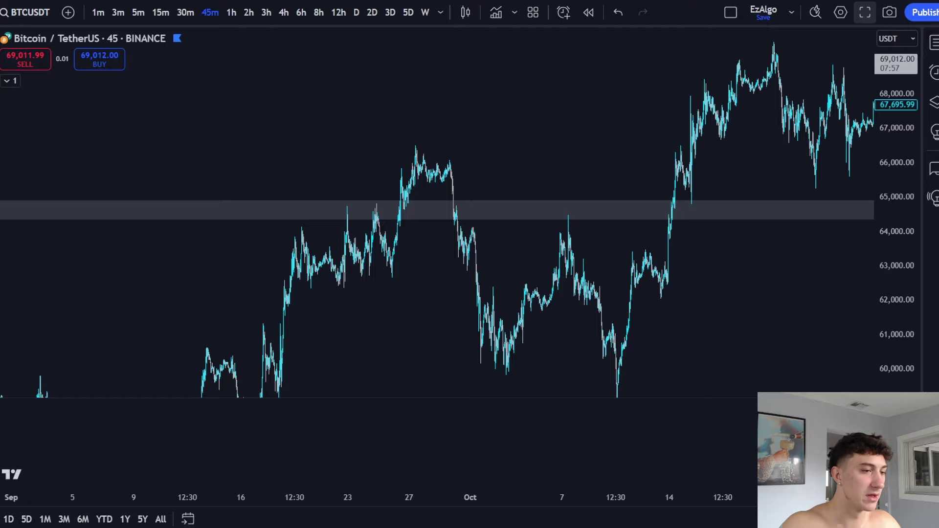
{"action": "scroll", "coordinate": [681, 186], "scroll_direction": "up", "scroll_amount": 6}
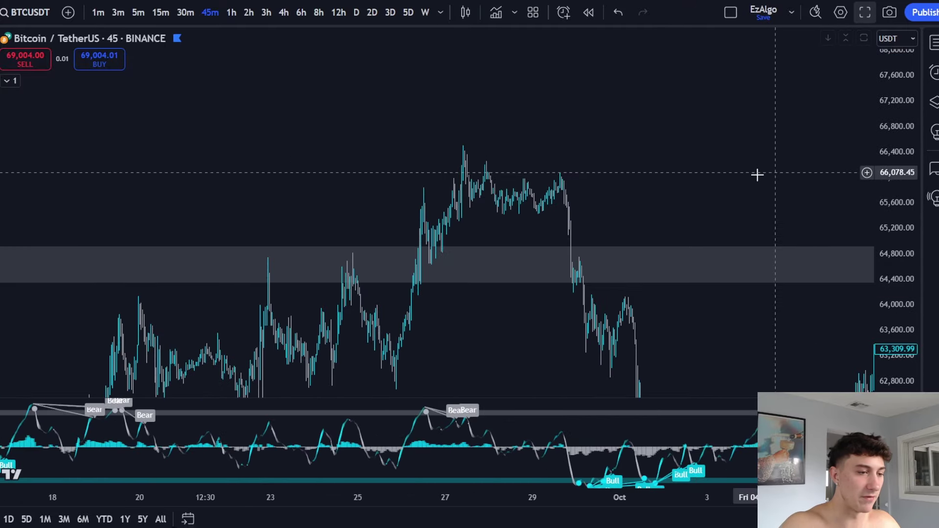
{"action": "scroll", "coordinate": [757, 175], "scroll_direction": "up", "scroll_amount": 3}
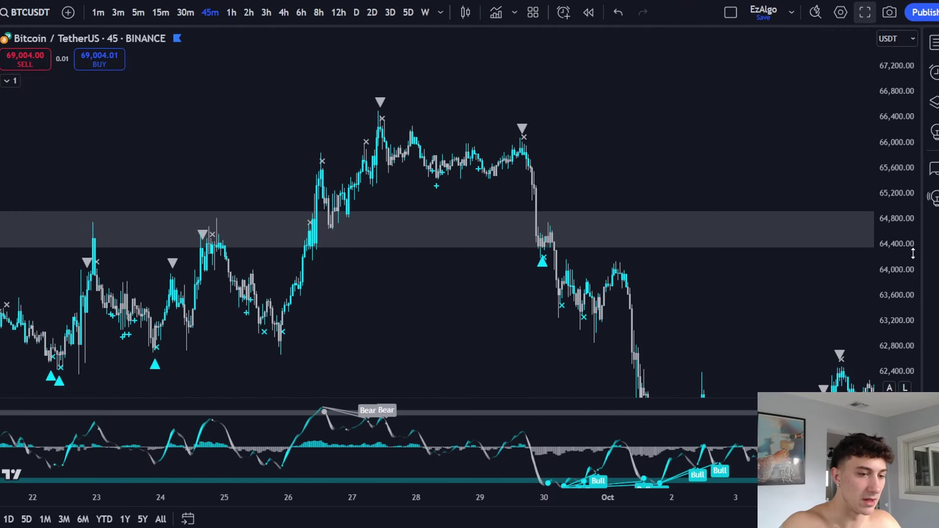
{"action": "left_click_drag", "start_coordinate": [912, 256], "coordinate": [909, 125]}
{"action": "mouse_move", "coordinate": [585, 171]}
{"action": "left_mouse_down"}
{"action": "mouse_move", "coordinate": [656, 153]}
{"action": "mouse_move", "coordinate": [584, 180]}
{"action": "left_mouse_up"}
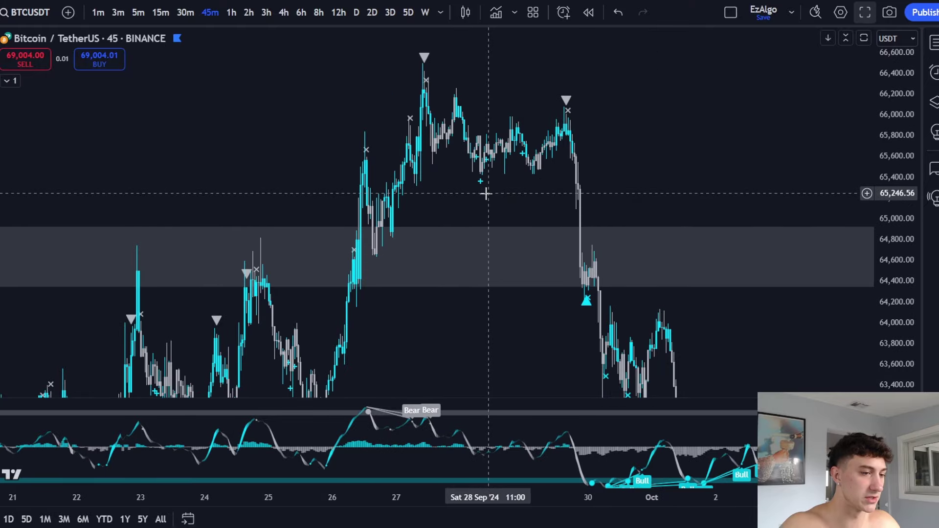
- Brush short strokes near the zone on the late-September 45-minute candles, removing each one
{"action": "left_click_drag", "start_coordinate": [486, 194], "coordinate": [392, 203]}
{"action": "mouse_move", "coordinate": [497, 195]}
{"action": "left_mouse_down"}
{"action": "mouse_move", "coordinate": [472, 296]}
{"action": "mouse_move", "coordinate": [508, 198]}
{"action": "left_mouse_up"}
{"action": "key", "text": "ctrl+z"}
{"action": "mouse_move", "coordinate": [46, 241]}
{"action": "left_mouse_down"}
{"action": "mouse_move", "coordinate": [681, 254]}
{"action": "mouse_move", "coordinate": [138, 250]}
{"action": "mouse_move", "coordinate": [118, 239]}
{"action": "left_mouse_up"}
{"action": "key", "text": "ctrl+z"}
- Check the zone on the 1-hour chart and return to the 4-hour chart with October's price action in view
{"action": "left_click", "coordinate": [236, 14]}
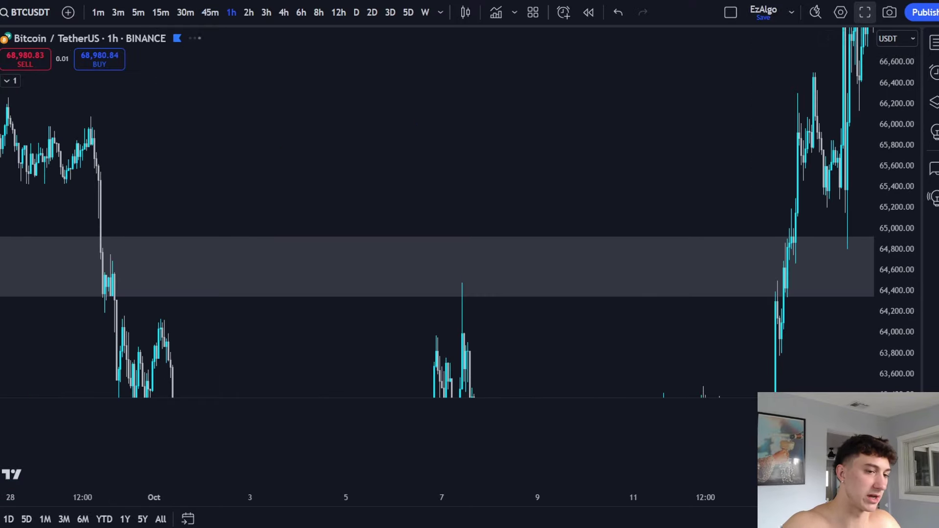
{"action": "scroll", "coordinate": [546, 168], "scroll_direction": "down", "scroll_amount": 3}
{"action": "scroll", "coordinate": [546, 168], "scroll_direction": "down", "scroll_amount": 1}
{"action": "left_click_drag", "start_coordinate": [627, 172], "coordinate": [497, 176]}
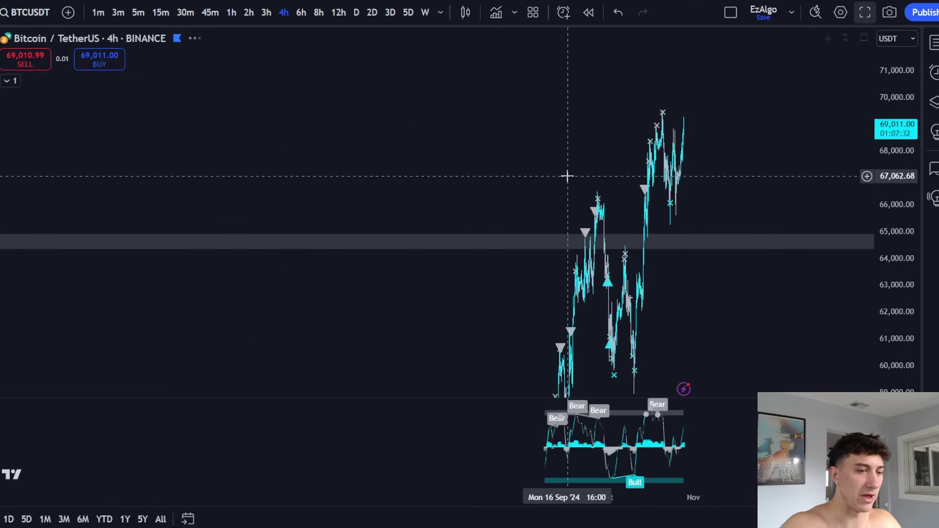
{"action": "scroll", "coordinate": [566, 178], "scroll_direction": "up", "scroll_amount": 8}
{"action": "left_click_drag", "start_coordinate": [420, 196], "coordinate": [695, 180]}
{"action": "scroll", "coordinate": [680, 180], "scroll_direction": "up", "scroll_amount": 5}
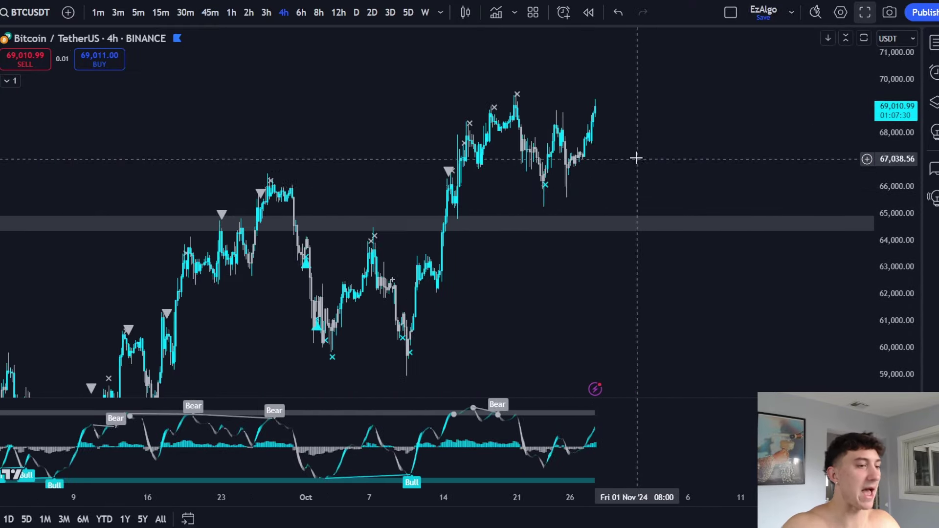
{"action": "left_click_drag", "start_coordinate": [895, 220], "coordinate": [889, 277]}
{"action": "left_click_drag", "start_coordinate": [833, 257], "coordinate": [812, 275]}
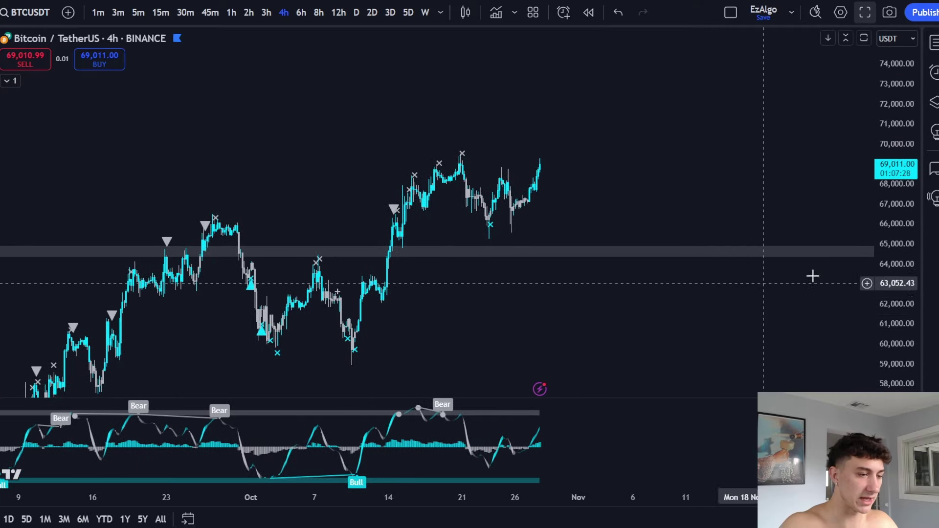
{"action": "left_click_drag", "start_coordinate": [911, 256], "coordinate": [891, 199]}
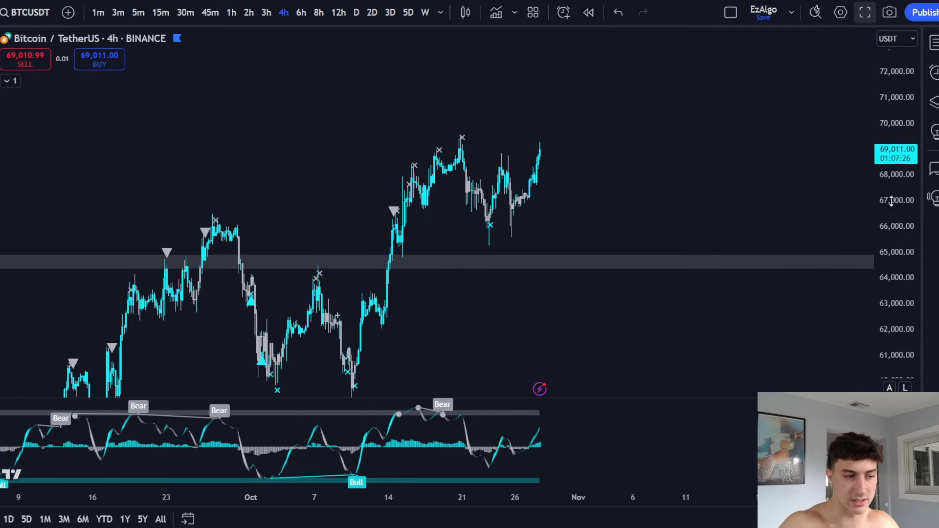
{"action": "left_click_drag", "start_coordinate": [705, 152], "coordinate": [721, 114]}
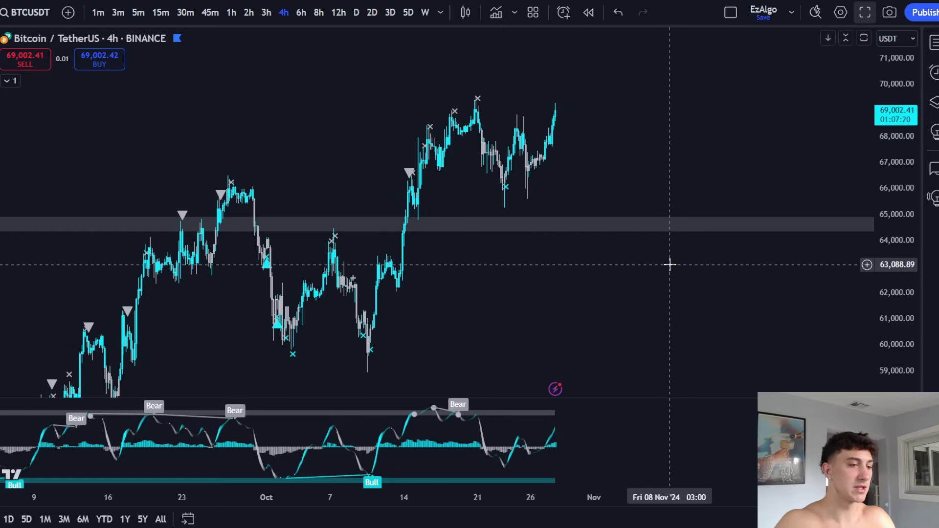
- Draw a small circle on the zone ahead of the current price, centred at about 64,529 in early November
{"action": "left_click_drag", "start_coordinate": [392, 172], "coordinate": [367, 206]}
{"action": "left_click", "coordinate": [2, 166]}
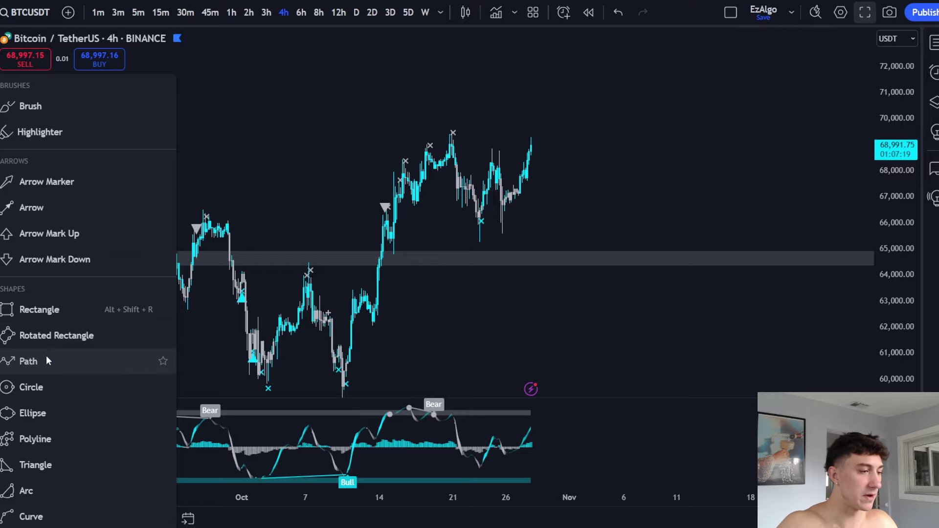
{"action": "left_click", "coordinate": [46, 388]}
{"action": "left_click", "coordinate": [579, 262]}
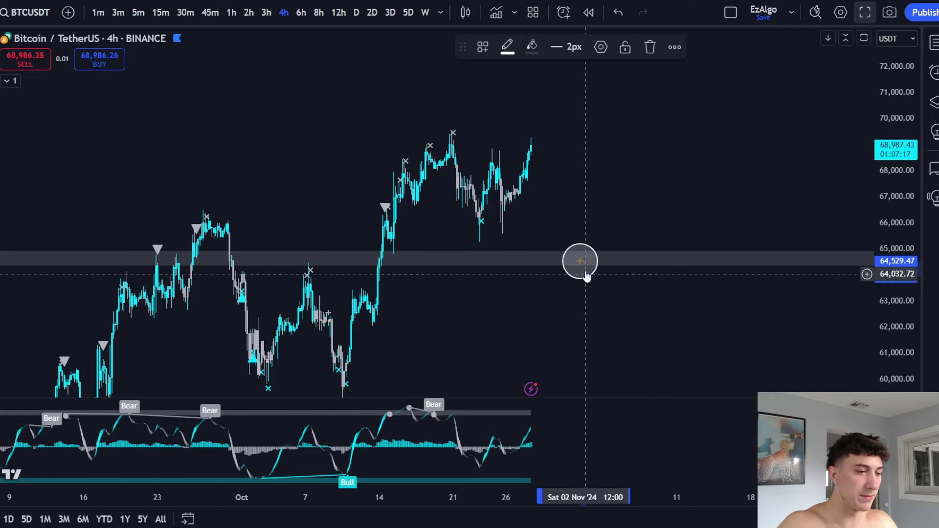
- Use the circle to point out the zone's late-August reaction, and reposition it on the zone at about 64,629 in early November
{"action": "scroll", "coordinate": [572, 258], "scroll_direction": "down", "scroll_amount": 5}
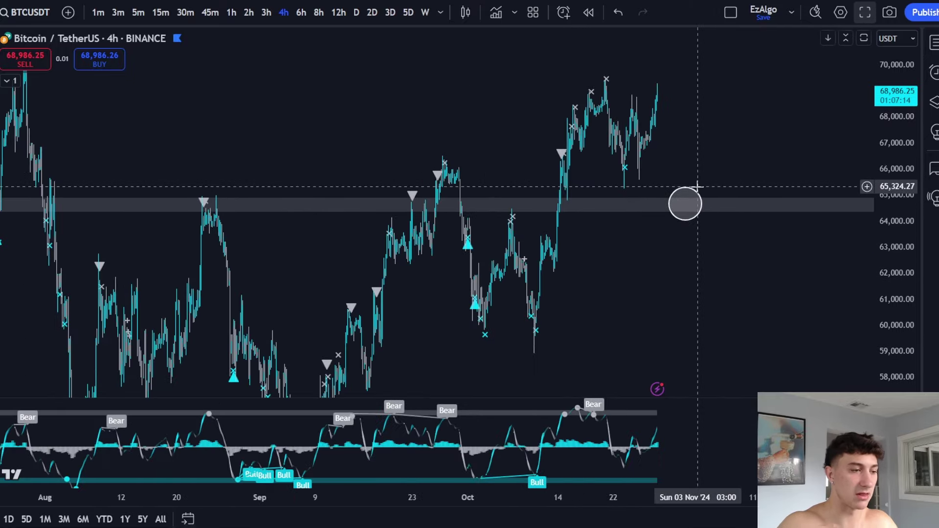
{"action": "scroll", "coordinate": [694, 203], "scroll_direction": "up", "scroll_amount": 2}
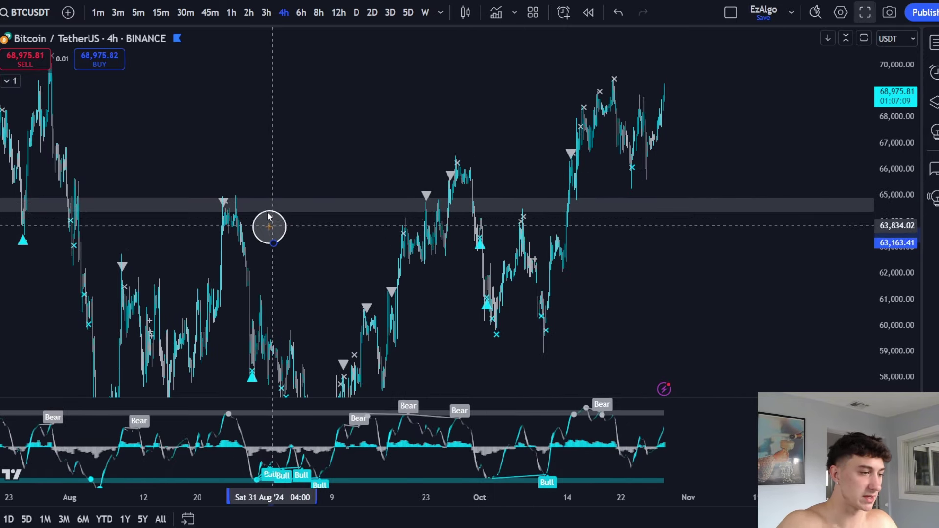
{"action": "left_click_drag", "start_coordinate": [222, 201], "coordinate": [565, 209]}
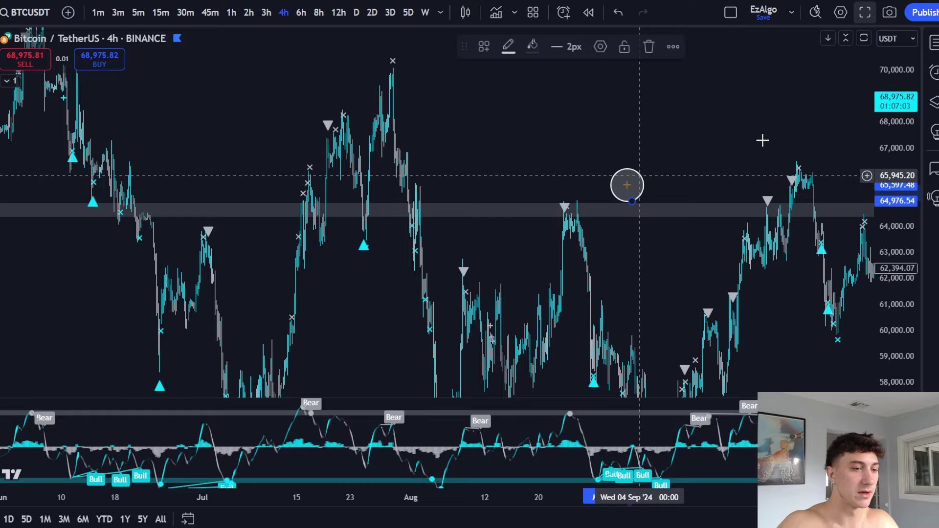
{"action": "left_click_drag", "start_coordinate": [761, 140], "coordinate": [391, 115]}
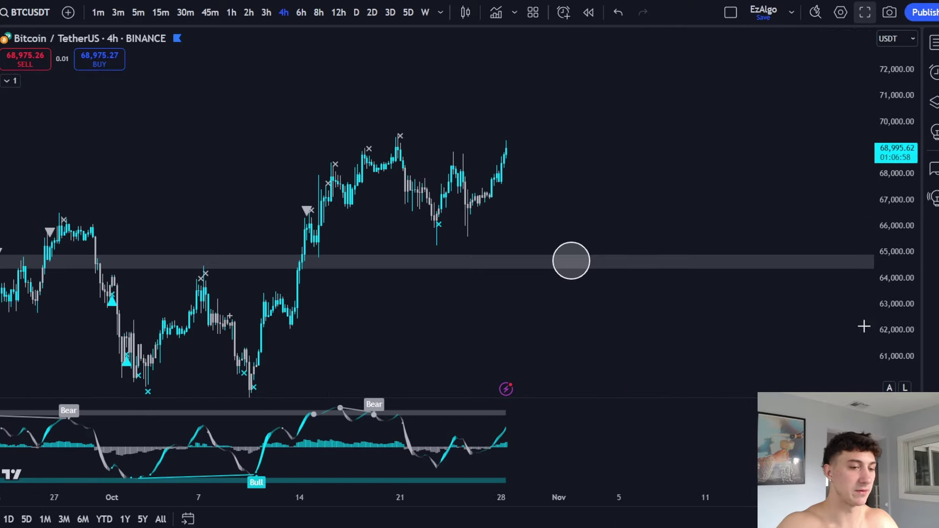
{"action": "left_click_drag", "start_coordinate": [571, 257], "coordinate": [566, 260]}
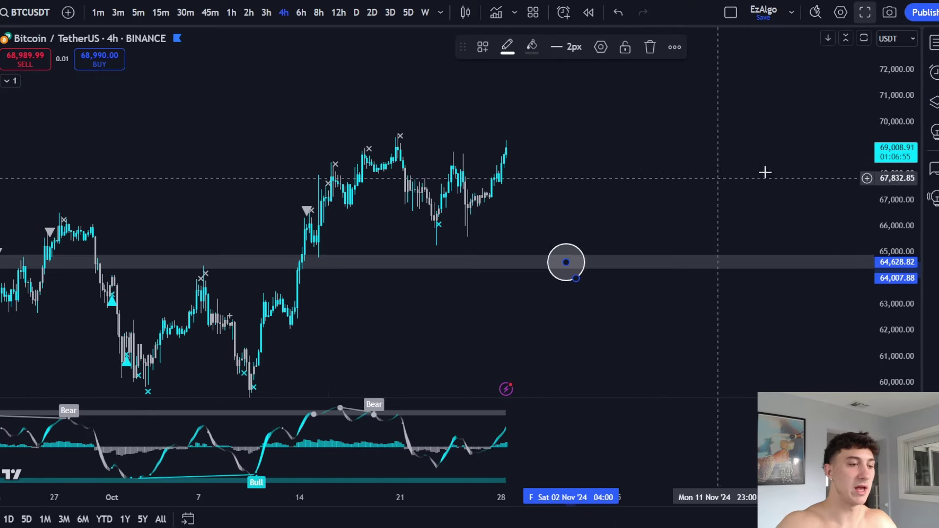
- Draw a Fibonacci retracement from the 13 October low at about 62,062 up to about 69,548
{"action": "left_click_drag", "start_coordinate": [895, 257], "coordinate": [895, 195]}
{"action": "left_click_drag", "start_coordinate": [566, 277], "coordinate": [532, 237]}
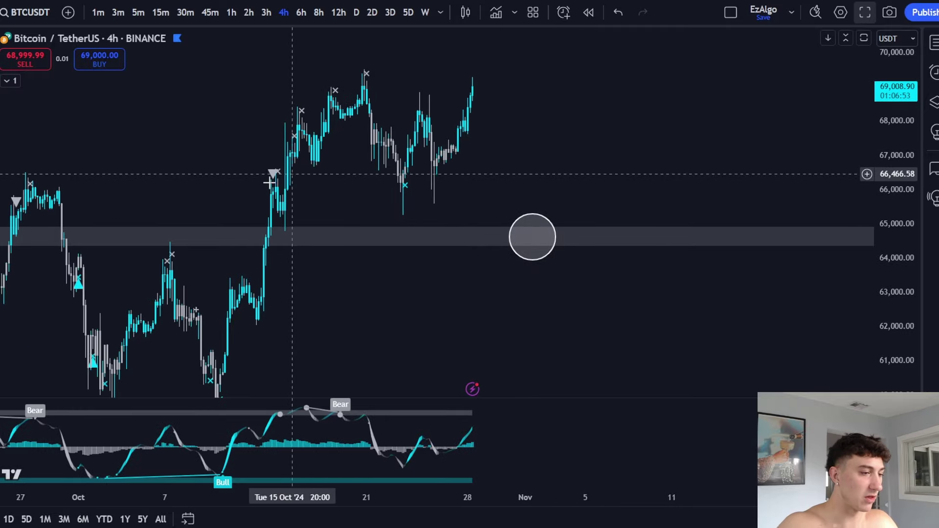
{"action": "left_click", "coordinate": [242, 322]}
{"action": "left_click", "coordinate": [787, 69]}
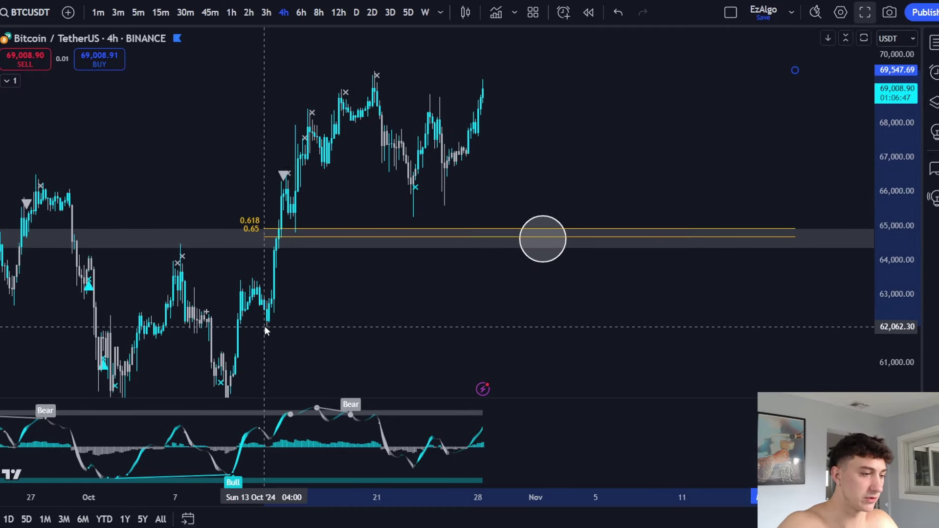
{"action": "left_click_drag", "start_coordinate": [266, 326], "coordinate": [267, 327]}
{"action": "left_click", "coordinate": [329, 313]}
- Brush a mark at the late-October low and remove it, and delete the circle on the zone
{"action": "left_click", "coordinate": [2, 179]}
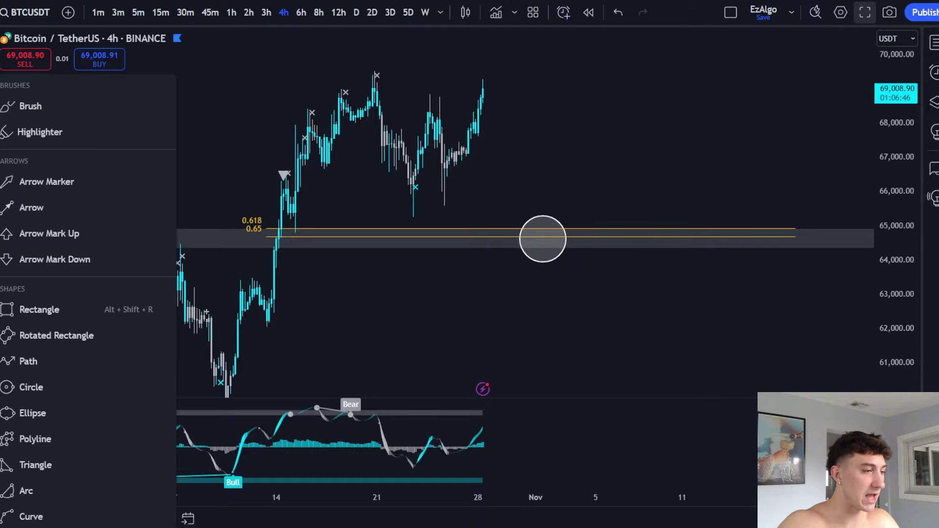
{"action": "left_click", "coordinate": [33, 115]}
{"action": "mouse_move", "coordinate": [411, 210]}
{"action": "left_mouse_down"}
{"action": "mouse_move", "coordinate": [336, 243]}
{"action": "mouse_move", "coordinate": [416, 215]}
{"action": "left_mouse_up"}
{"action": "key", "text": "ctrl+z"}
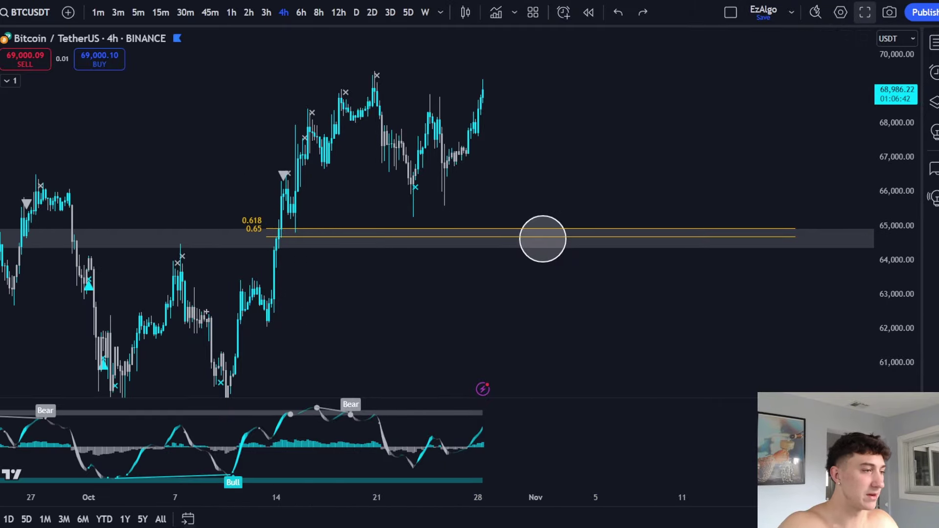
{"action": "left_click", "coordinate": [543, 220]}
{"action": "left_click", "coordinate": [650, 50]}
- Mark two October lows above the Fibonacci levels with horizontal rays, the upper one at about 65,276, and delete both rays
{"action": "left_click_drag", "start_coordinate": [463, 176], "coordinate": [574, 201]}
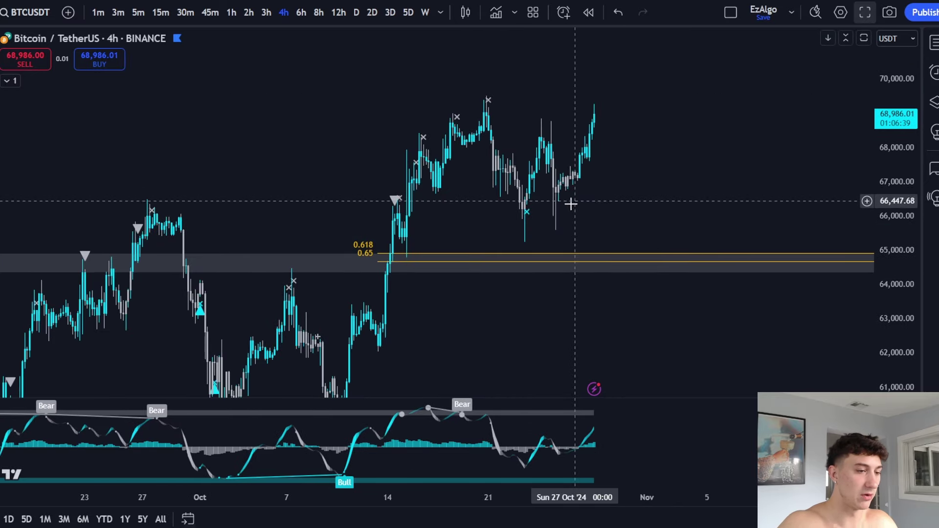
{"action": "left_click", "coordinate": [491, 241]}
{"action": "left_click_drag", "start_coordinate": [394, 263], "coordinate": [204, 260]}
{"action": "mouse_move", "coordinate": [481, 257]}
{"action": "left_mouse_down"}
{"action": "mouse_move", "coordinate": [572, 287]}
{"action": "mouse_move", "coordinate": [347, 250]}
{"action": "left_mouse_up"}
{"action": "key", "text": "ctrl+z"}
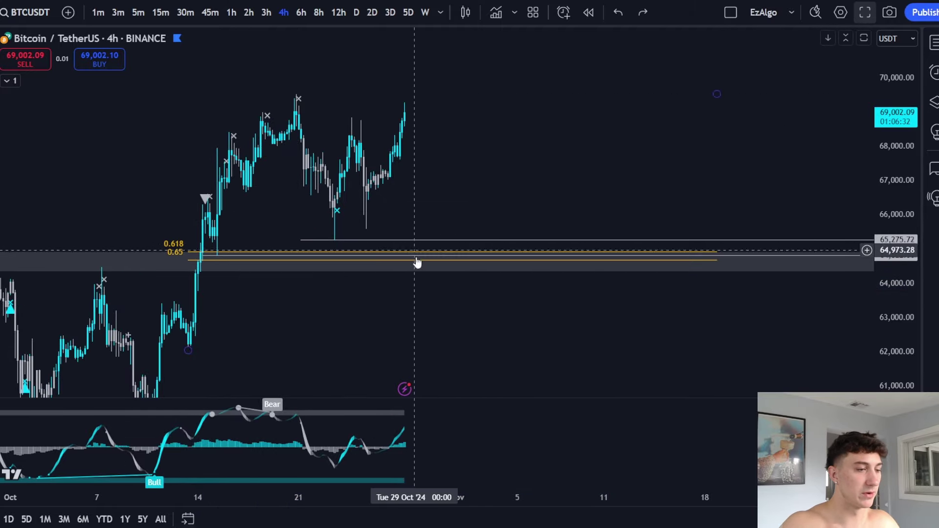
{"action": "left_click", "coordinate": [394, 242]}
{"action": "key", "text": "Delete"}
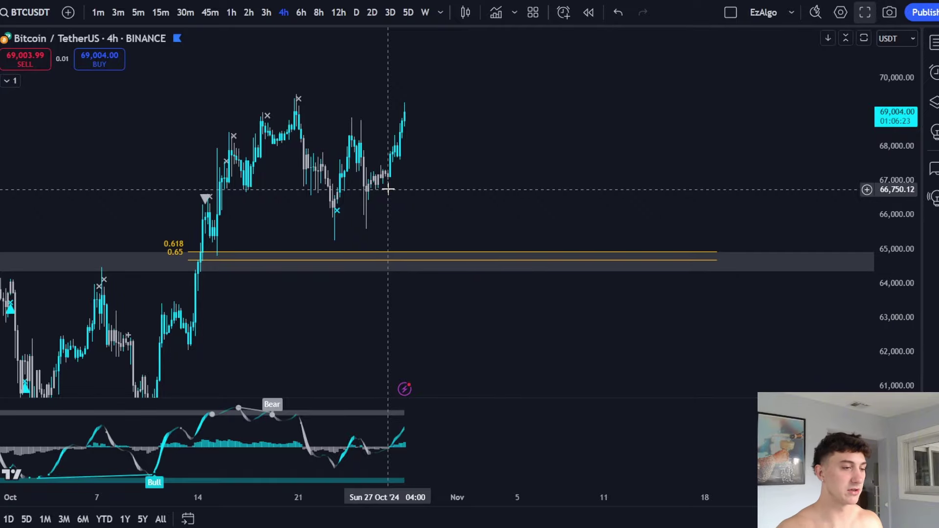
- On the 2-hour chart, place a horizontal ray at the late-October highs and adjust it to about 68,379
{"action": "scroll", "coordinate": [388, 190], "scroll_direction": "left", "scroll_amount": 10}
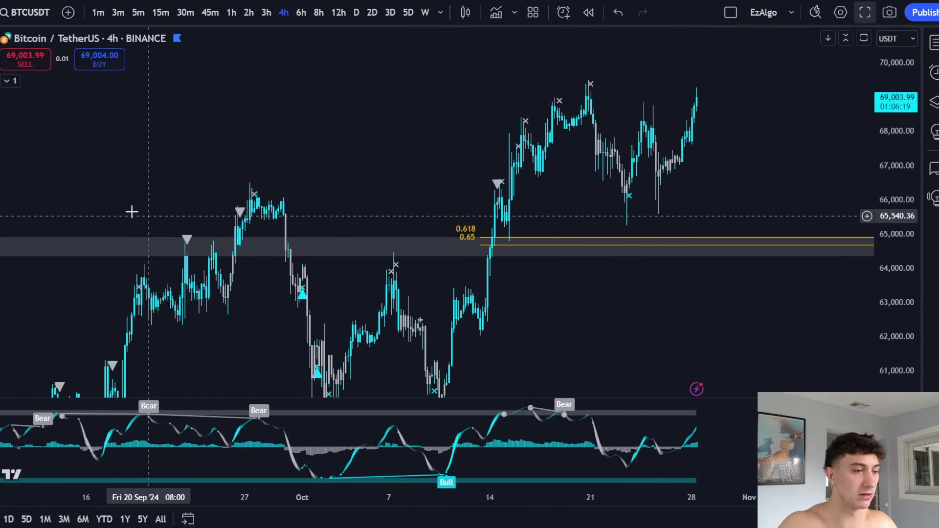
{"action": "left_click_drag", "start_coordinate": [306, 179], "coordinate": [507, 176]}
{"action": "left_click_drag", "start_coordinate": [293, 210], "coordinate": [392, 197]}
{"action": "left_click_drag", "start_coordinate": [501, 189], "coordinate": [12, 227]}
{"action": "left_click_drag", "start_coordinate": [338, 167], "coordinate": [377, 228]}
{"action": "scroll", "coordinate": [505, 227], "scroll_direction": "up", "scroll_amount": 2}
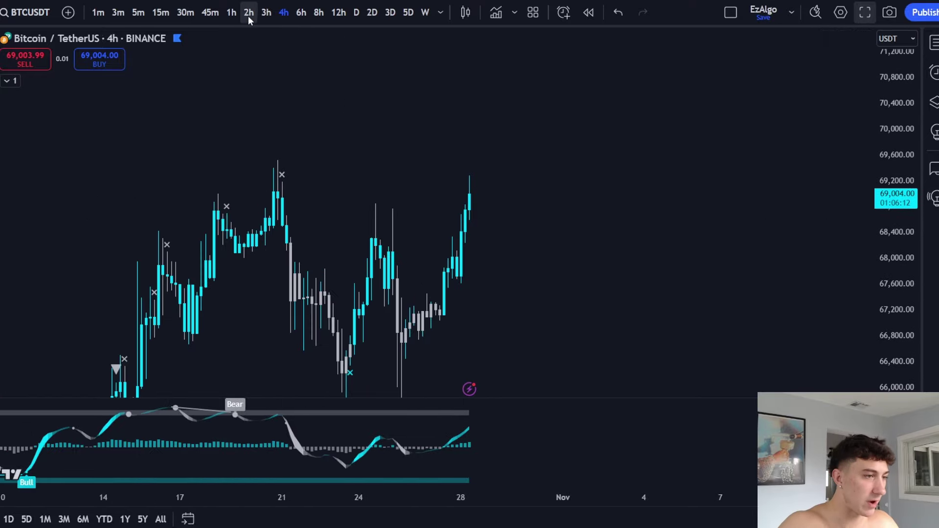
{"action": "left_click", "coordinate": [248, 16]}
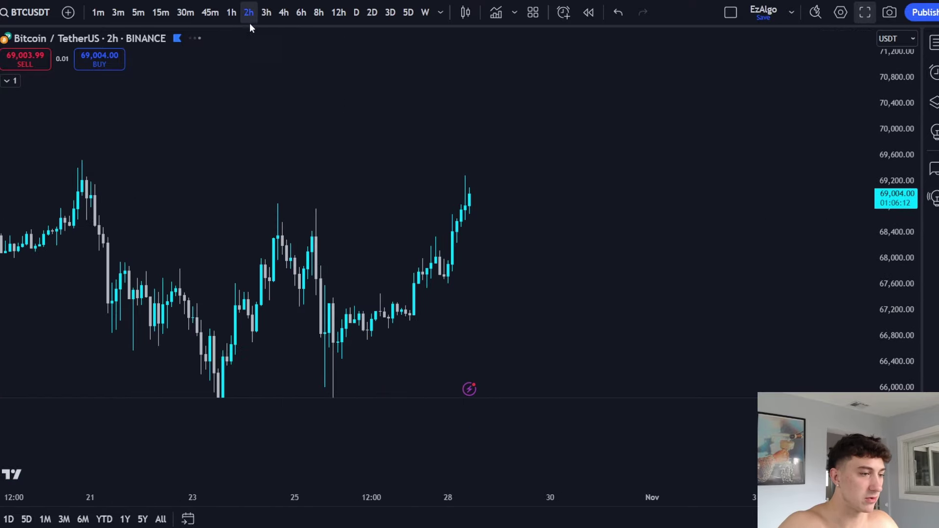
{"action": "left_click", "coordinate": [244, 200]}
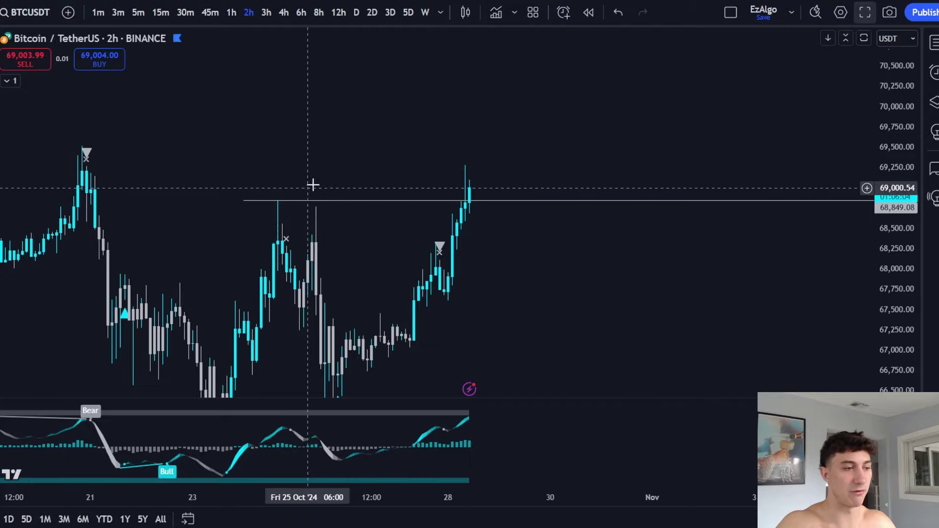
{"action": "left_click_drag", "start_coordinate": [295, 205], "coordinate": [308, 238]}
- Return to the 4-hour chart and move the horizontal ray back to 11 September at about 68,186
{"action": "scroll", "coordinate": [432, 247], "scroll_direction": "down", "scroll_amount": 10}
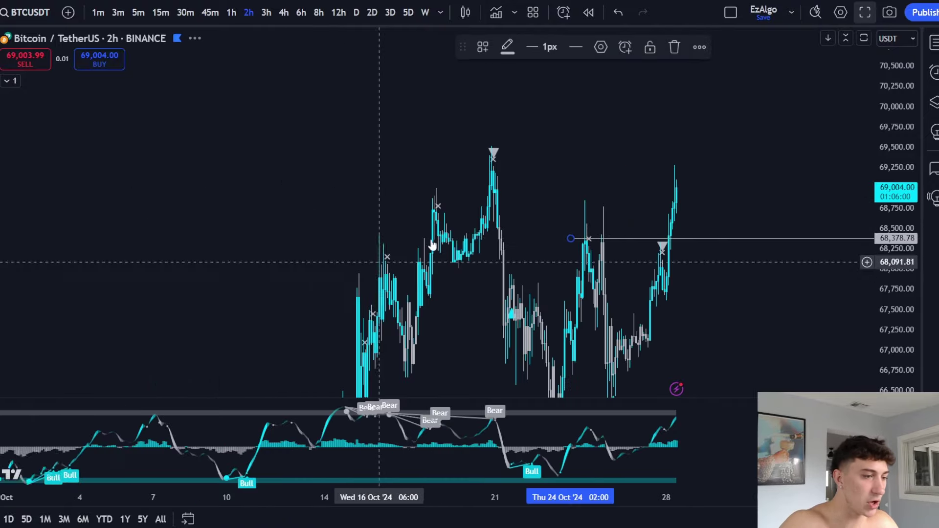
{"action": "scroll", "coordinate": [637, 248], "scroll_direction": "up", "scroll_amount": 8}
{"action": "left_click_drag", "start_coordinate": [379, 191], "coordinate": [315, 146]}
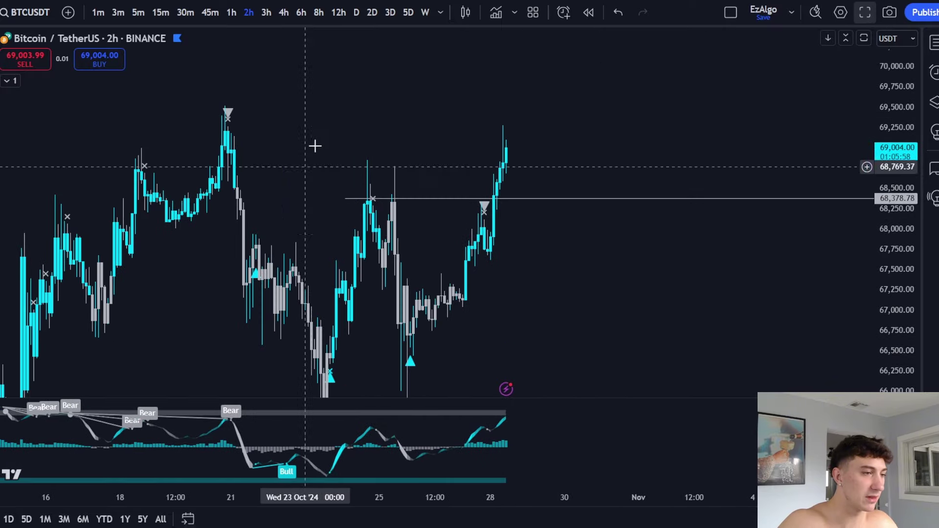
{"action": "left_click", "coordinate": [284, 12]}
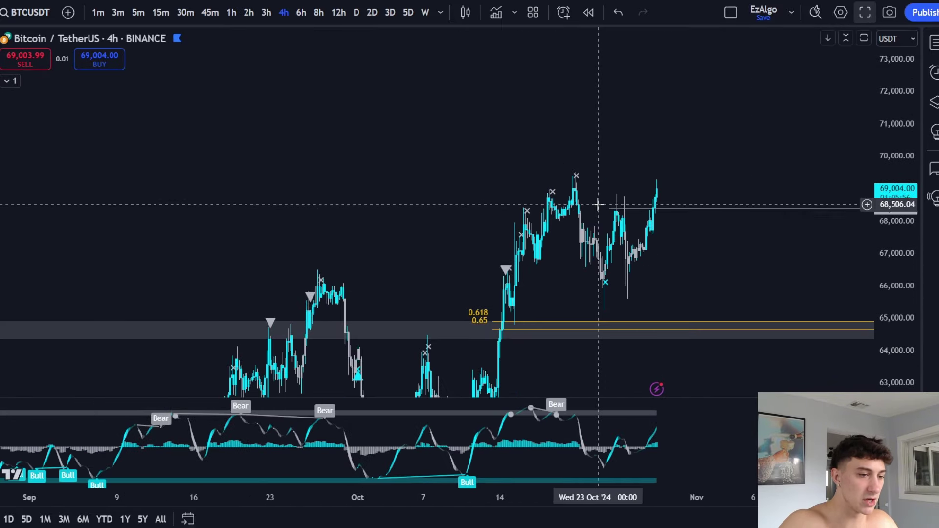
{"action": "left_click_drag", "start_coordinate": [638, 209], "coordinate": [172, 214]}
{"action": "scroll", "coordinate": [390, 265], "scroll_direction": "down", "scroll_amount": 5}
{"action": "scroll", "coordinate": [390, 266], "scroll_direction": "down", "scroll_amount": 5}
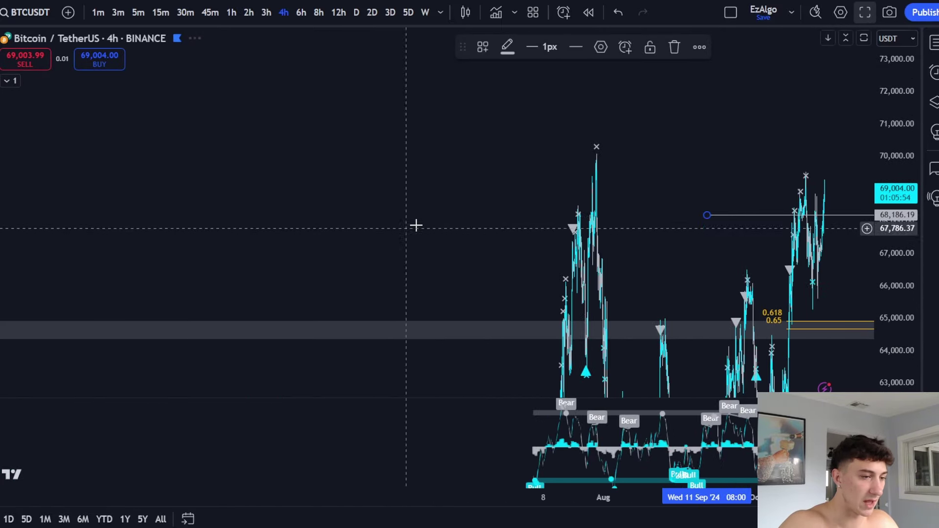
- Delete the horizontal ray crossing the October candles
{"action": "scroll", "coordinate": [602, 200], "scroll_direction": "up", "scroll_amount": 10}
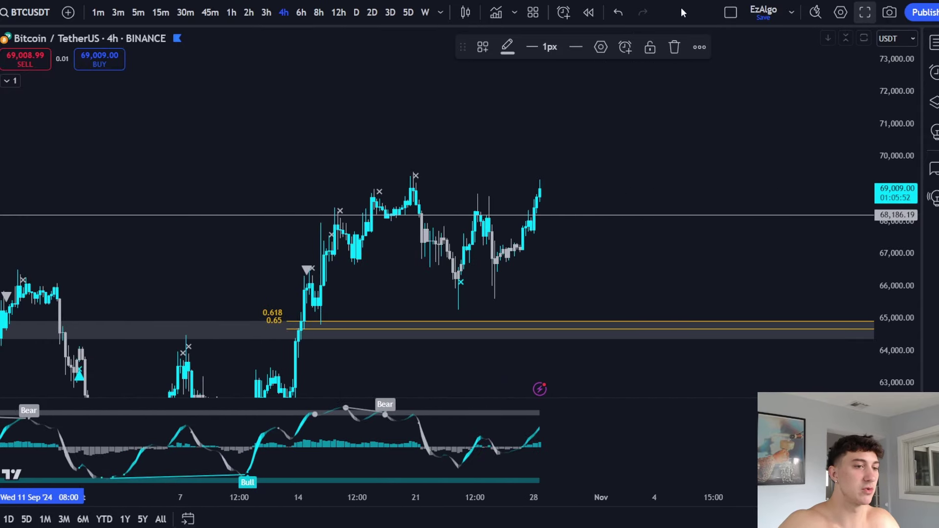
{"action": "left_click", "coordinate": [675, 47]}
{"action": "scroll", "coordinate": [598, 165], "scroll_direction": "down", "scroll_amount": 3}
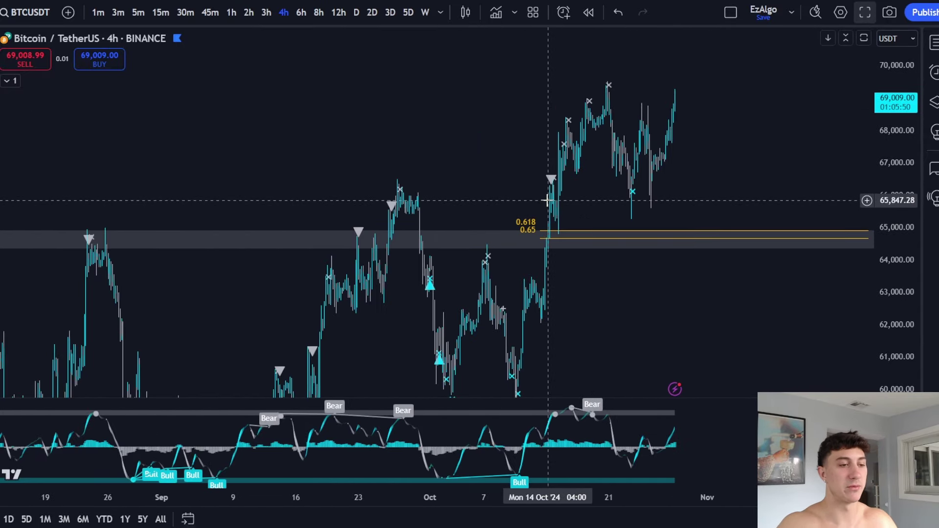
{"action": "scroll", "coordinate": [546, 200], "scroll_direction": "up", "scroll_amount": 2}
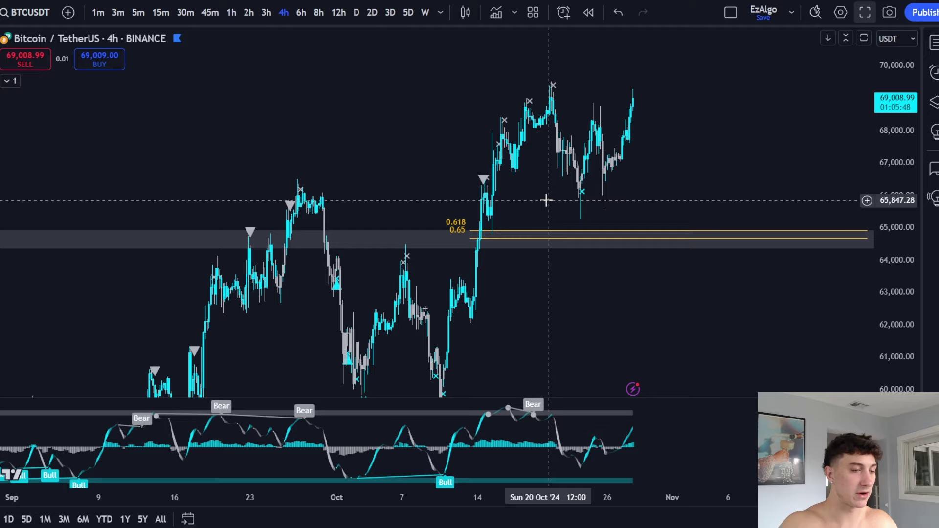
{"action": "scroll", "coordinate": [572, 215], "scroll_direction": "up", "scroll_amount": 2}
{"action": "left_click_drag", "start_coordinate": [572, 191], "coordinate": [525, 215]}
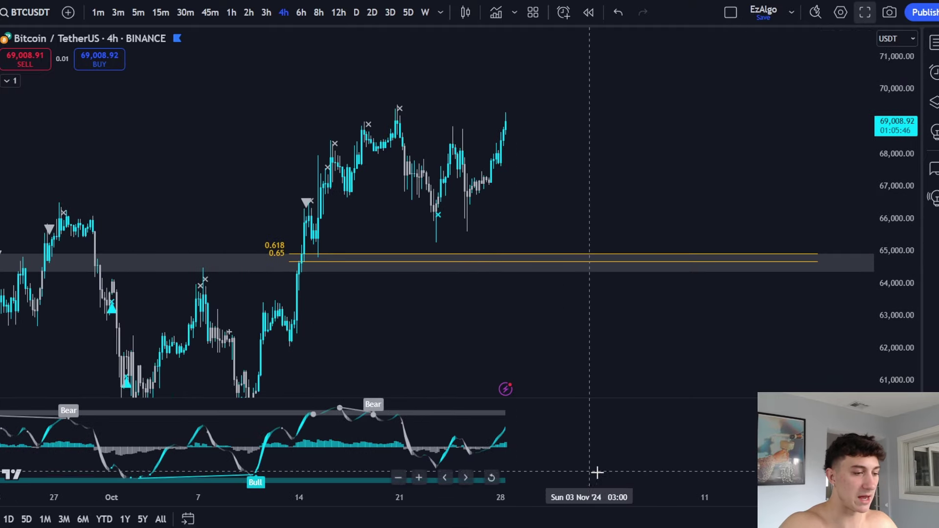